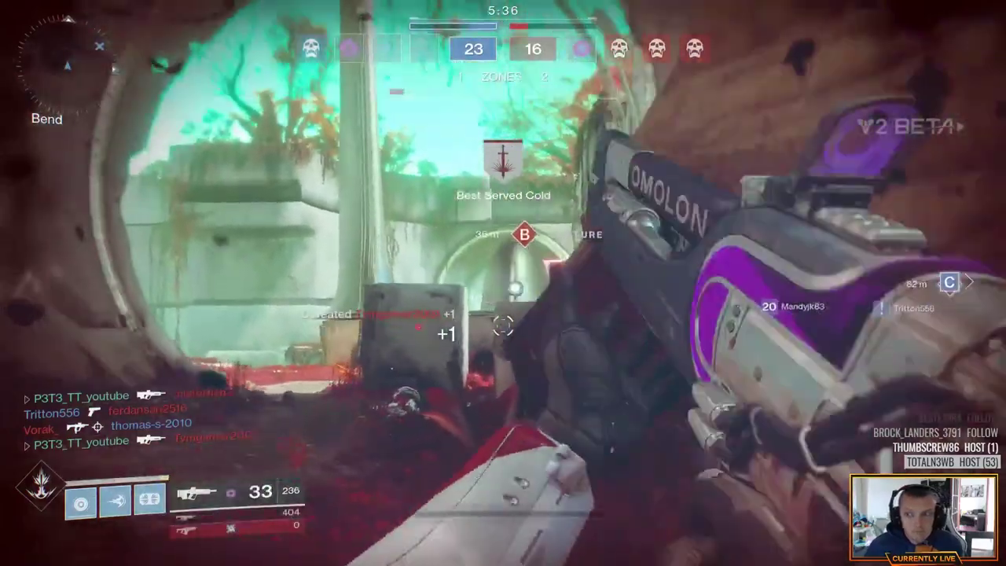
Fire bursts at the enemy near the B shrine, swap rifles with key 1, and keep shooting
{"action": "left_click", "coordinate": [503, 325]}
{"action": "left_click", "coordinate": [503, 325]}
{"action": "left_click", "coordinate": [503, 324]}
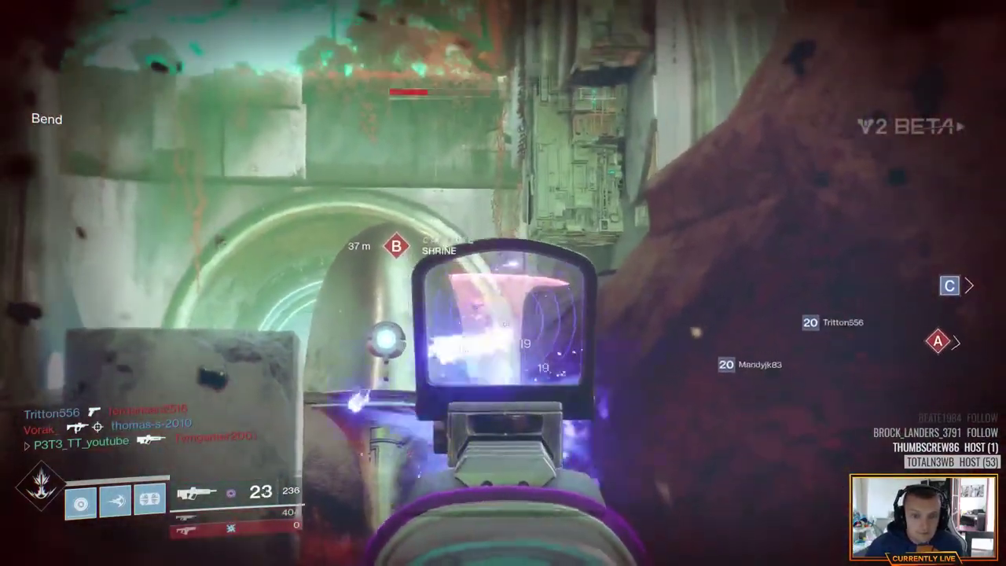
{"action": "left_click", "coordinate": [503, 324]}
{"action": "left_click", "coordinate": [503, 324]}
{"action": "left_click", "coordinate": [503, 325]}
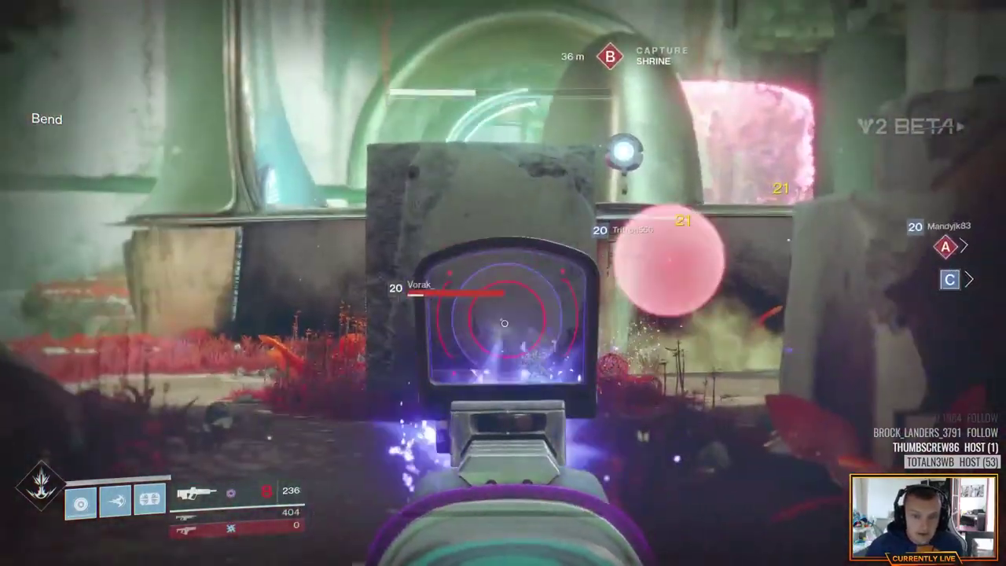
{"action": "key", "text": "1"}
{"action": "left_click", "coordinate": [503, 324]}
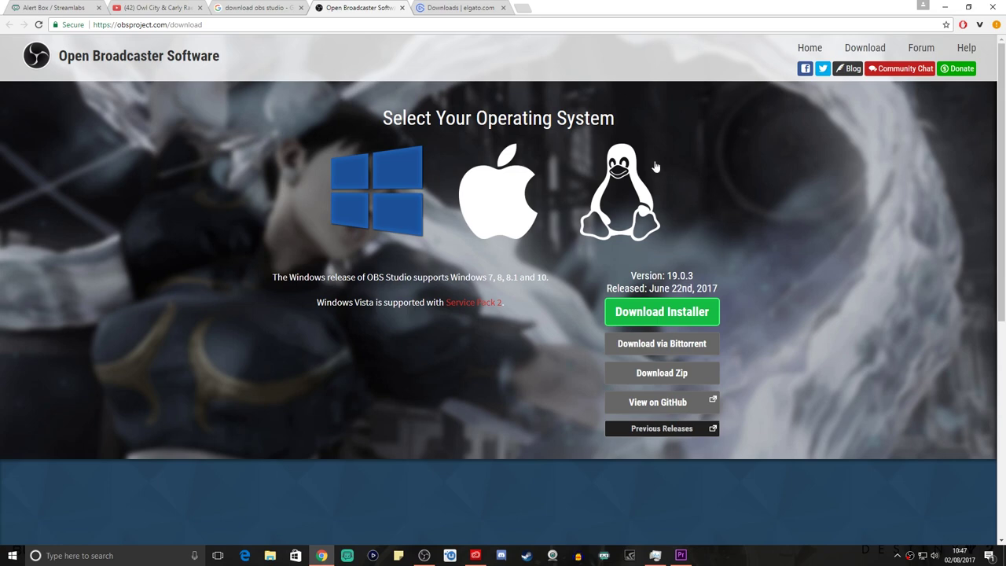
Switch to the 'Downloads | elgato.com' tab and scroll down to Game Capture for Windows
{"action": "left_click", "coordinate": [475, 7]}
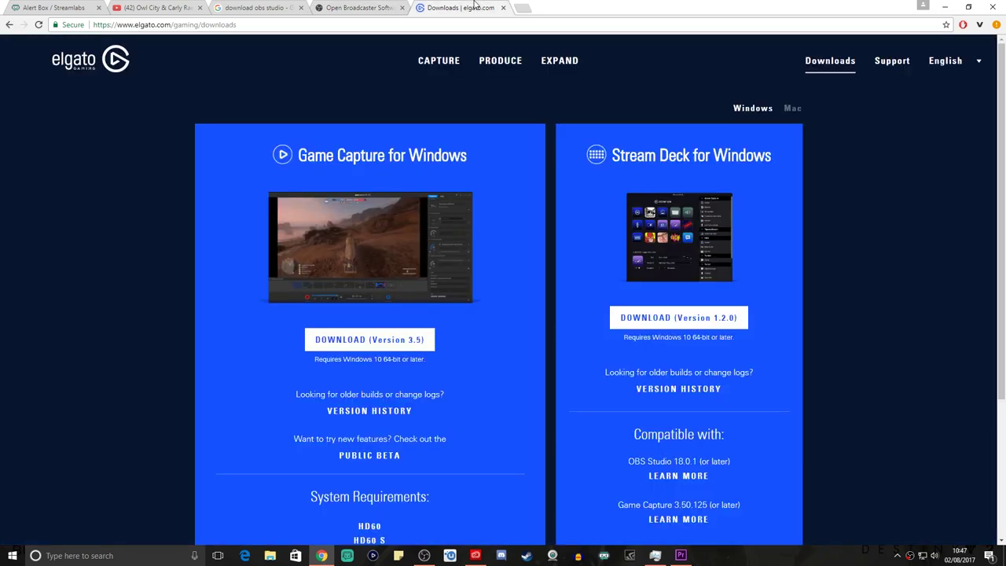
{"action": "scroll", "coordinate": [867, 393], "scroll_direction": "down", "scroll_amount": 1}
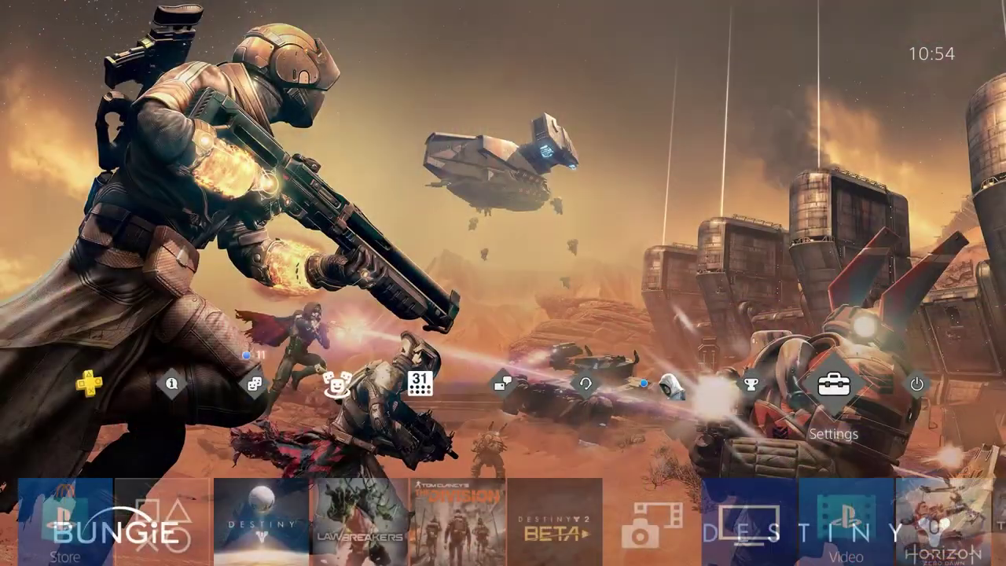
Go to PS4 Settings > System and switch on Enable HDMI Device Link
{"action": "key", "text": "Return"}
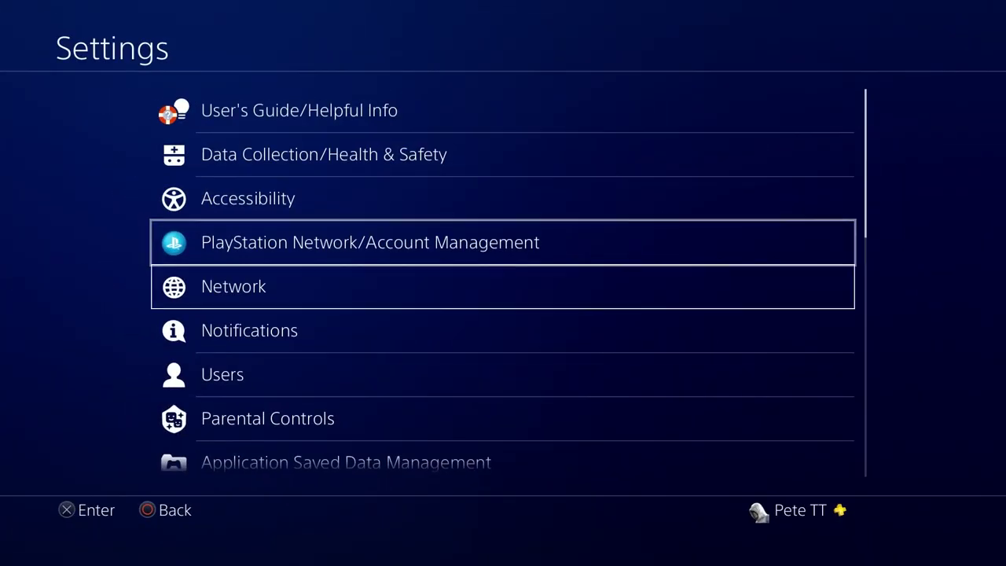
{"action": "key", "text": "Down"}
{"action": "key", "text": "Down"}
{"action": "key", "text": "Down"}
{"action": "key", "text": "Down"}
{"action": "key", "text": "Down"}
{"action": "key", "text": "Down"}
{"action": "key", "text": "Down"}
{"action": "key", "text": "Down"}
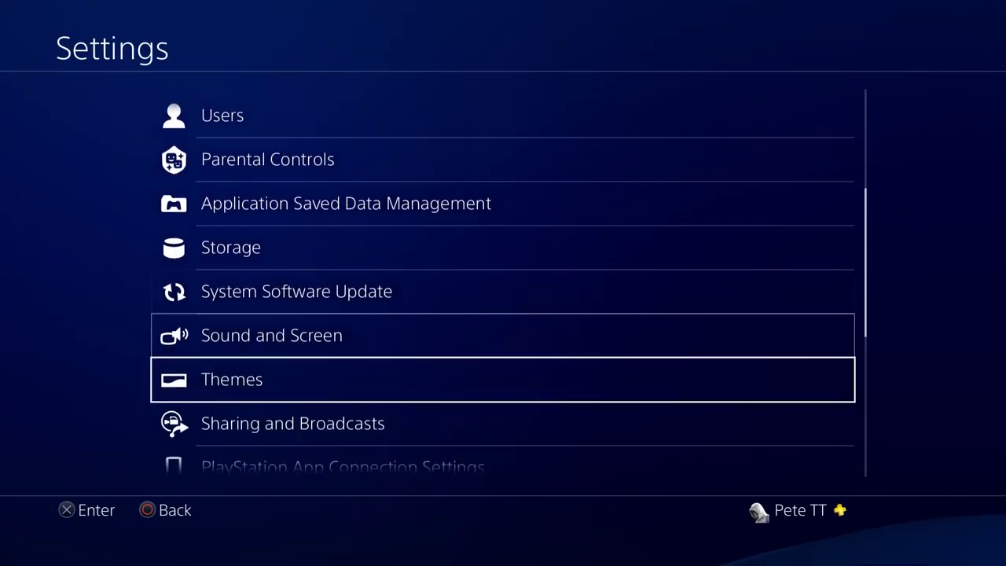
{"action": "key", "text": "Down"}
{"action": "key", "text": "Down"}
{"action": "key", "text": "Down"}
{"action": "key", "text": "Down"}
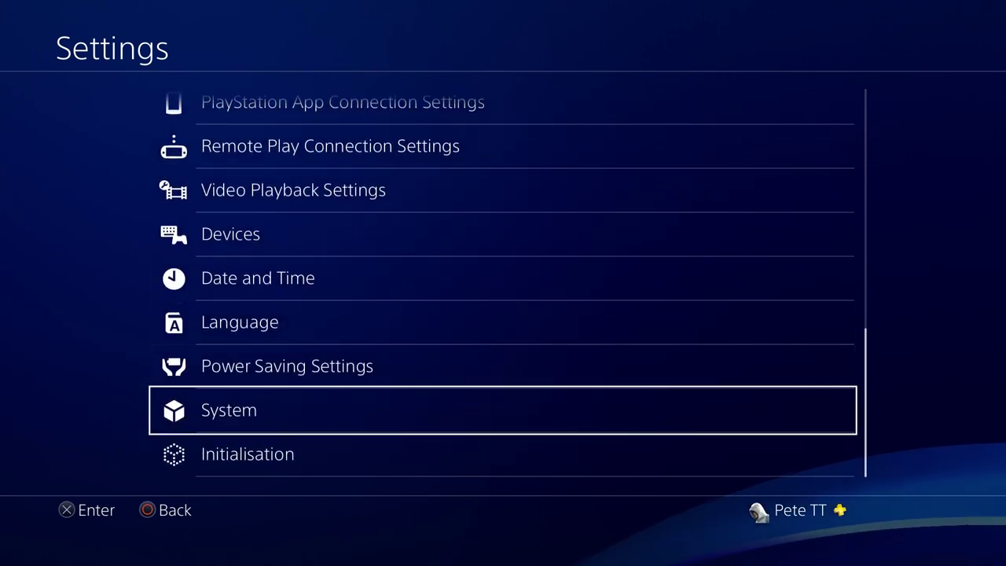
{"action": "key", "text": "Return"}
{"action": "key", "text": "Down"}
{"action": "key", "text": "Down"}
{"action": "key", "text": "Down"}
{"action": "key", "text": "Down"}
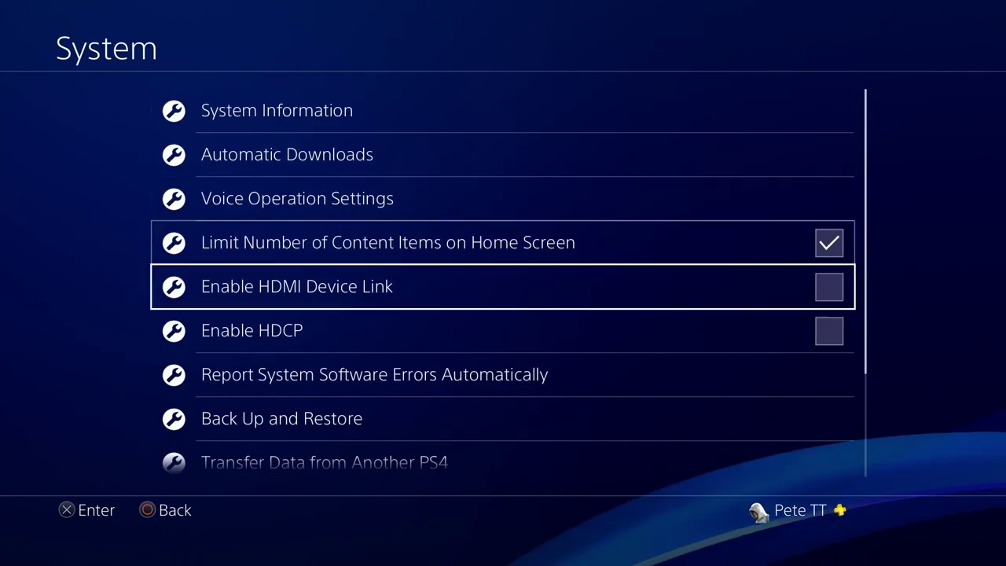
{"action": "key", "text": "Down"}
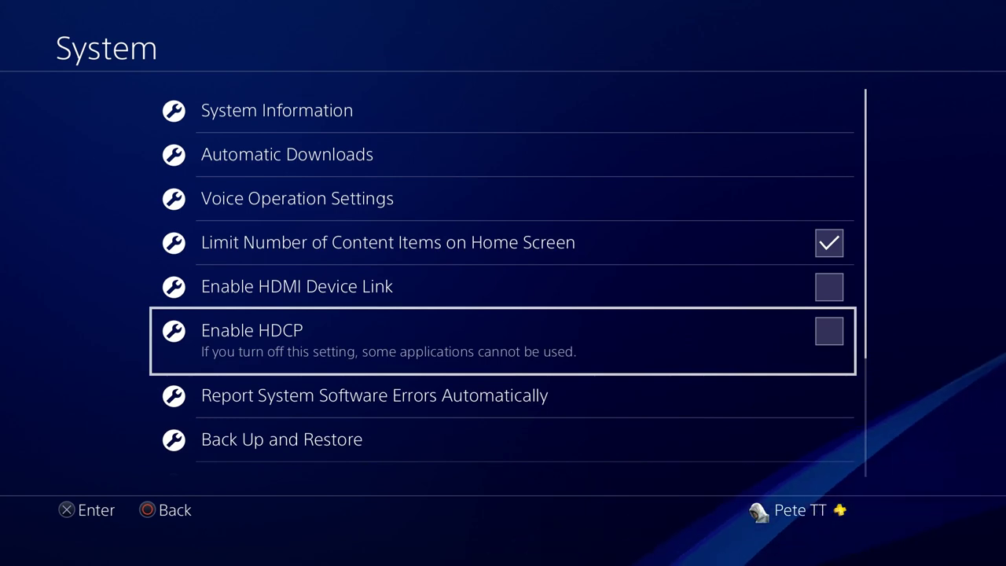
{"action": "key", "text": "Up"}
{"action": "key", "text": "Return"}
Toggle Enable HDCP, answer Yes, and turn HDMI Device Link back off, leaving both unchecked
{"action": "key", "text": "Down"}
{"action": "key", "text": "Return"}
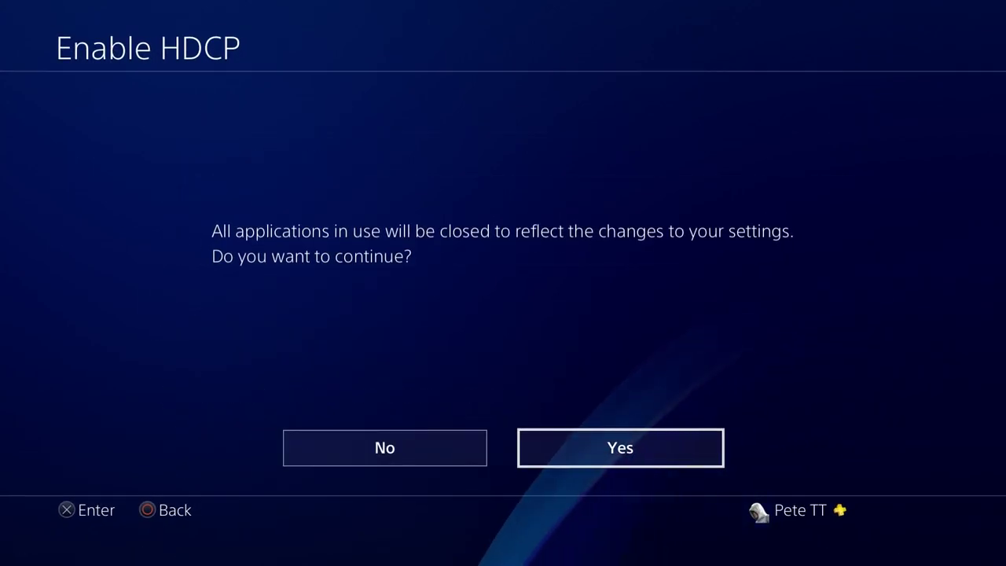
{"action": "key", "text": "Return"}
{"action": "key", "text": "Up"}
{"action": "key", "text": "Return"}
{"action": "key", "text": "Down"}
{"action": "key", "text": "Up"}
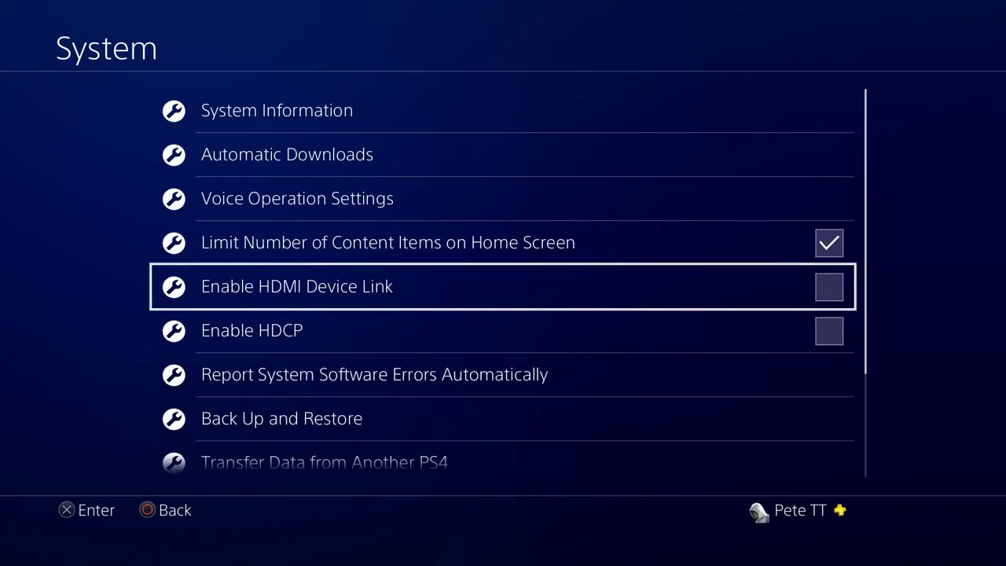
{"action": "key", "text": "Down"}
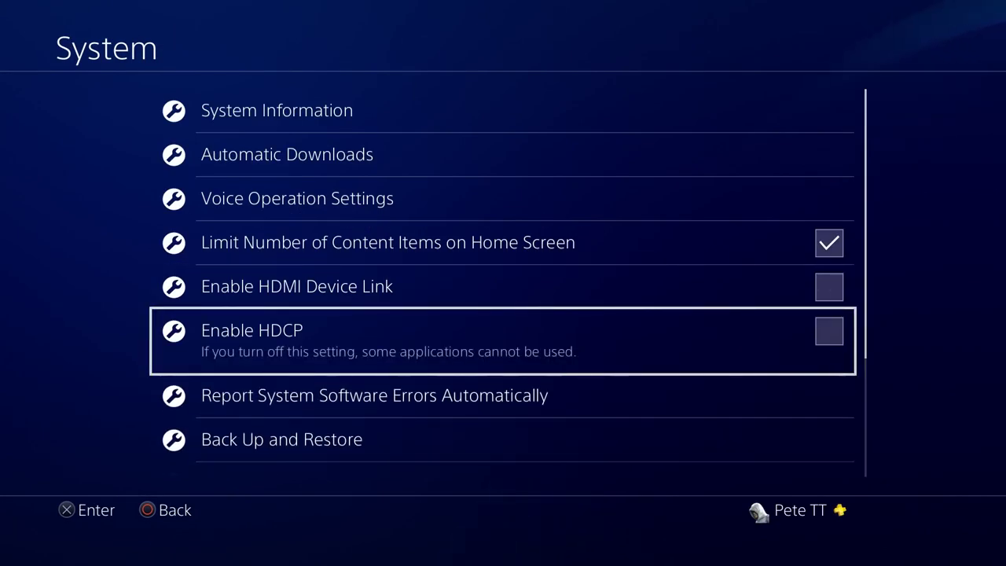
{"action": "key", "text": "Up"}
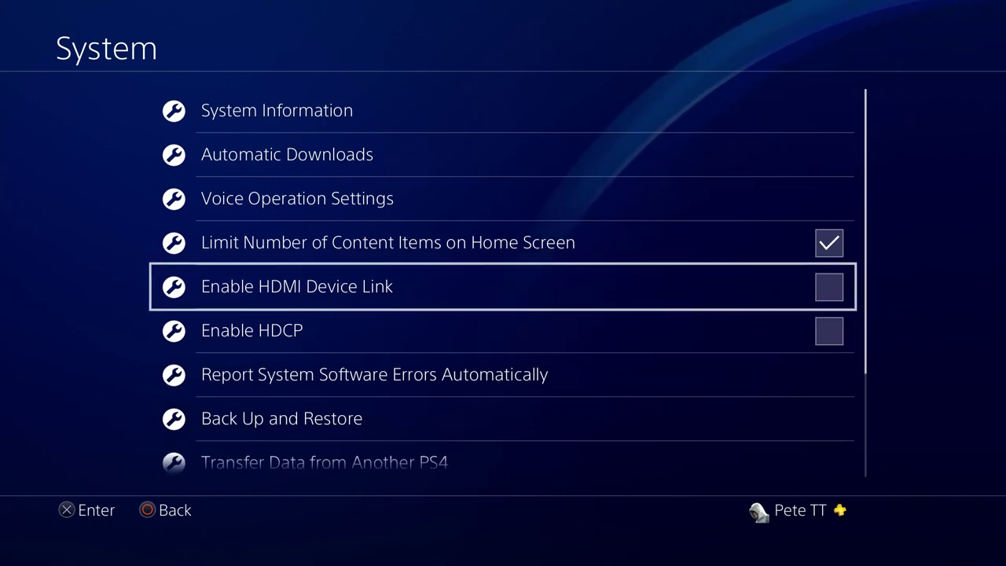
{"action": "key", "text": "Down"}
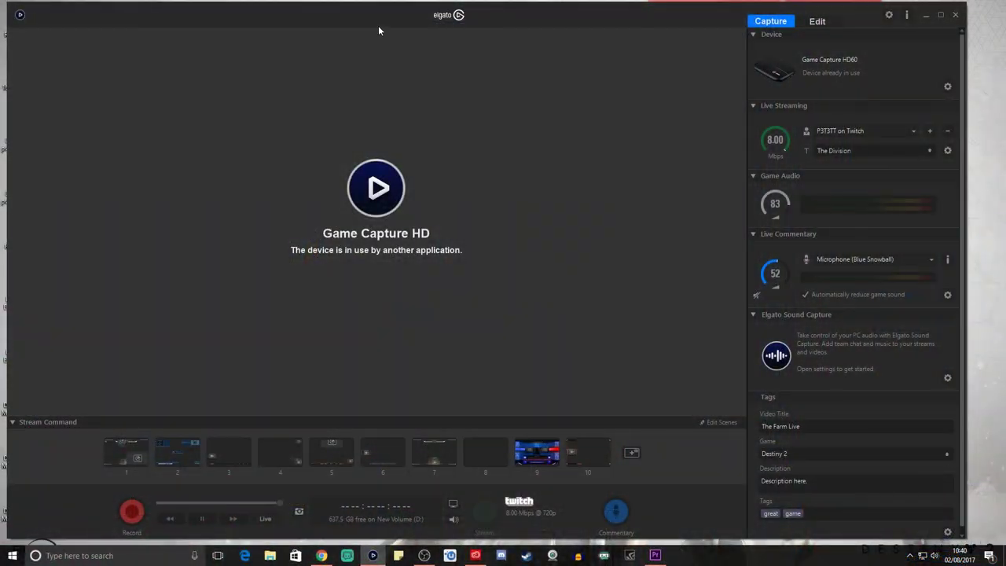
In the HD60 capture settings, set the input device to PlayStation 4 and allow 60 fps
{"action": "left_click_drag", "start_coordinate": [378, 25], "coordinate": [388, 26]}
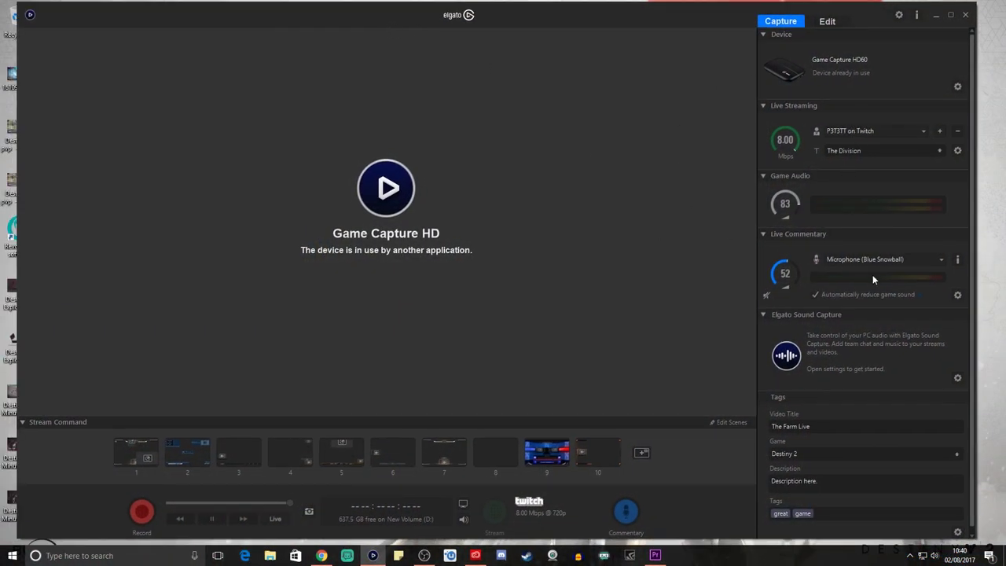
{"action": "left_click", "coordinate": [957, 89]}
{"action": "left_click", "coordinate": [473, 207]}
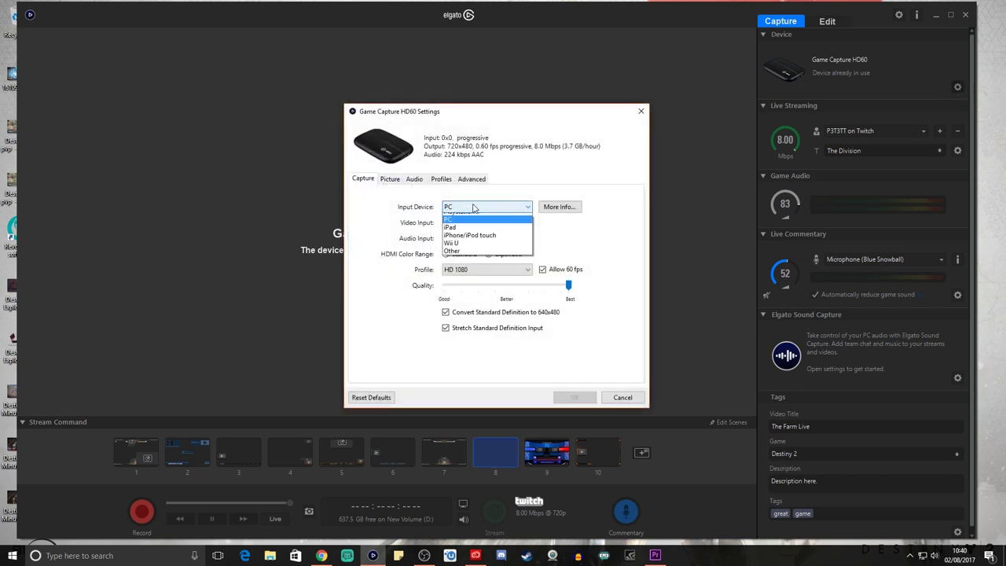
{"action": "left_click", "coordinate": [475, 234]}
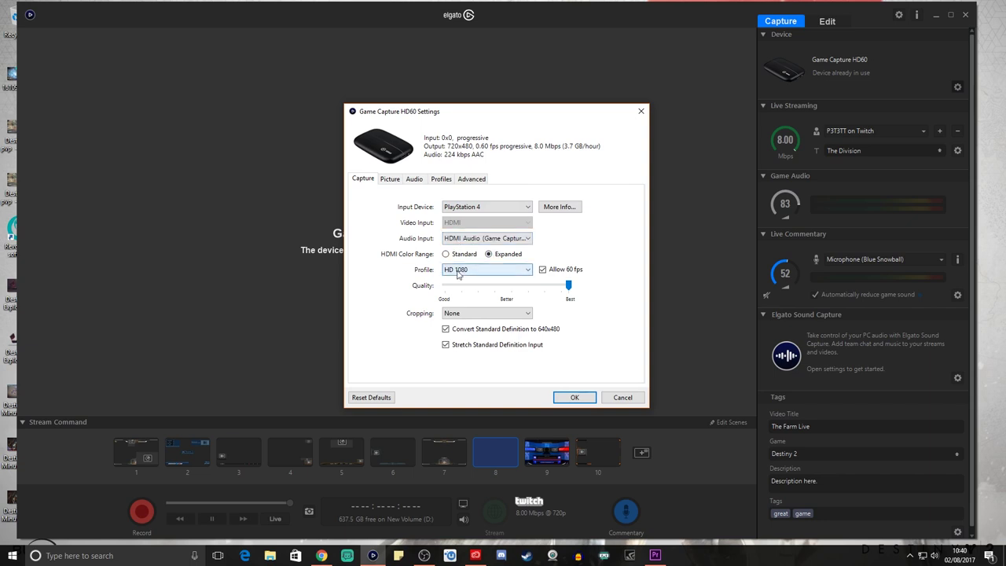
{"action": "left_click", "coordinate": [542, 270]}
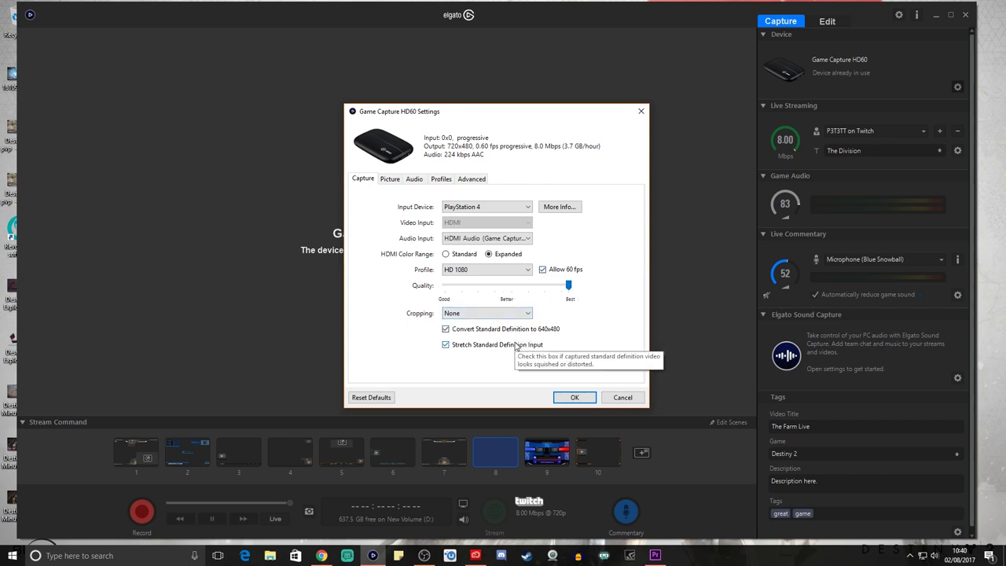
Review the picture, audio, profile and Advanced tabs, return to Capture, and accept with OK
{"action": "left_click", "coordinate": [393, 181]}
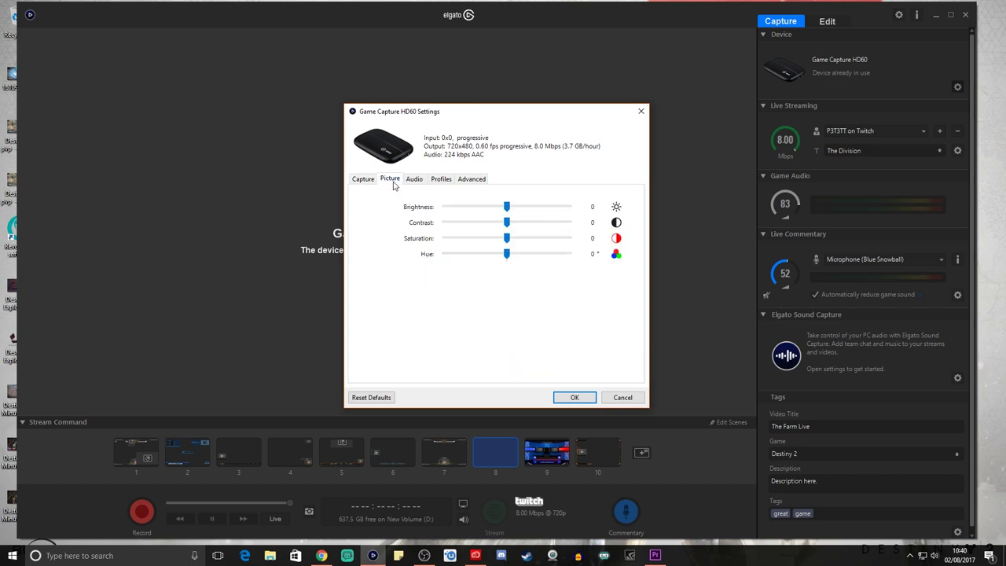
{"action": "left_click", "coordinate": [413, 180]}
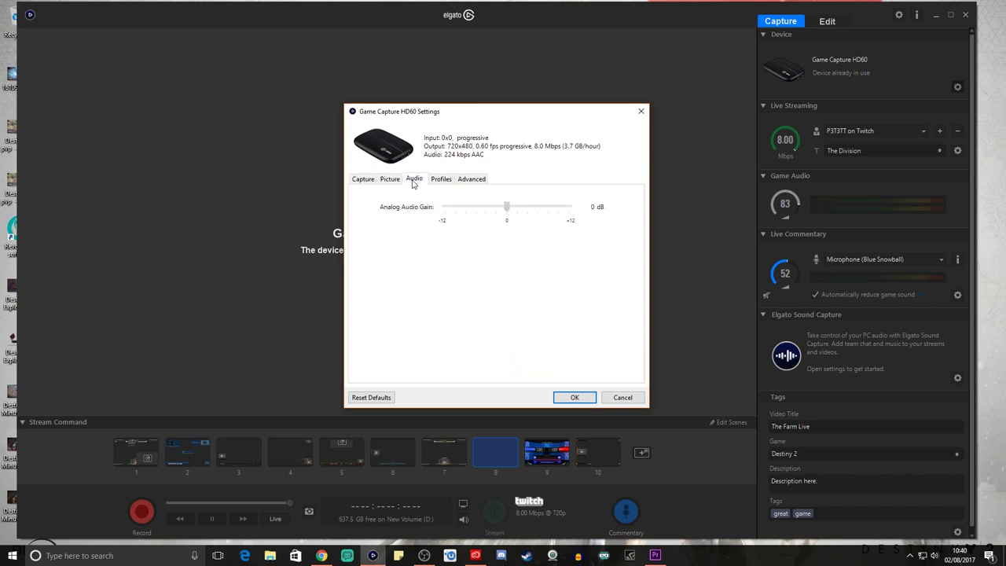
{"action": "left_click", "coordinate": [439, 181]}
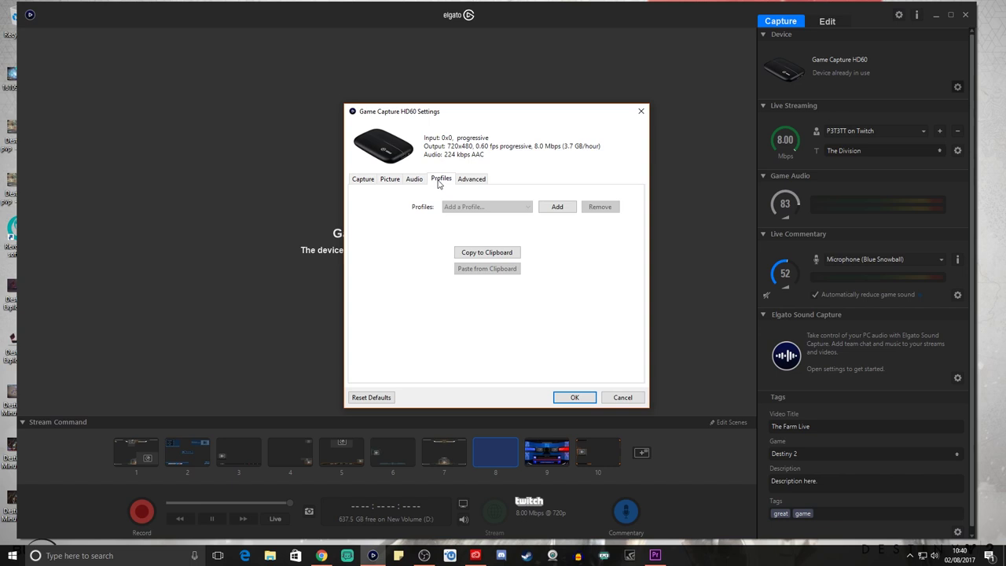
{"action": "left_click", "coordinate": [469, 183]}
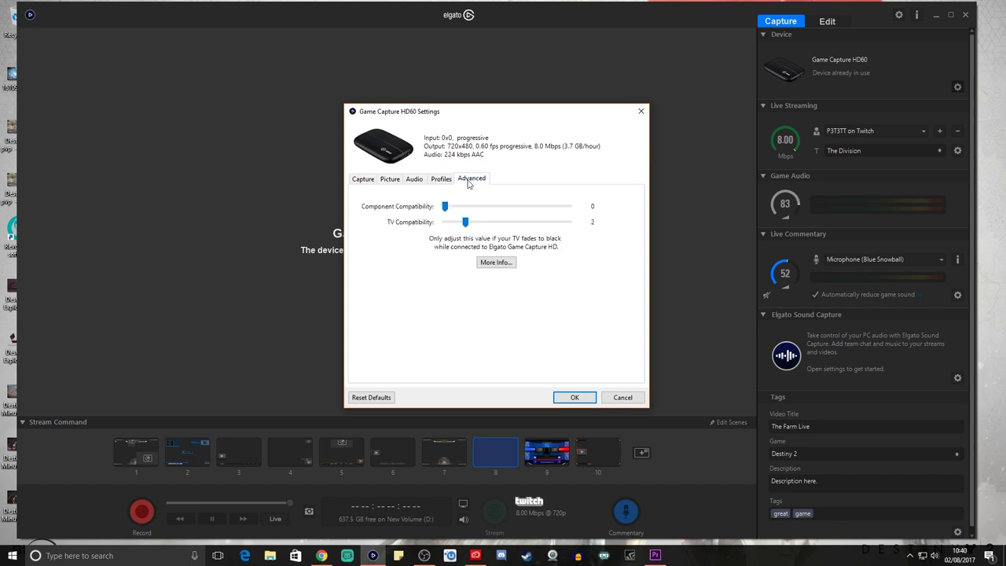
{"action": "left_click", "coordinate": [363, 179]}
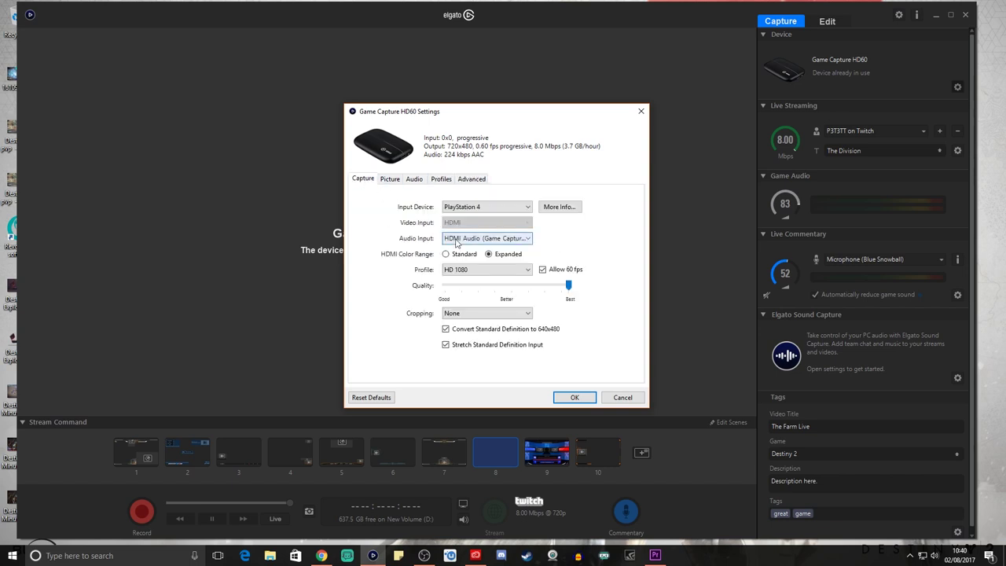
{"action": "left_click", "coordinate": [575, 397]}
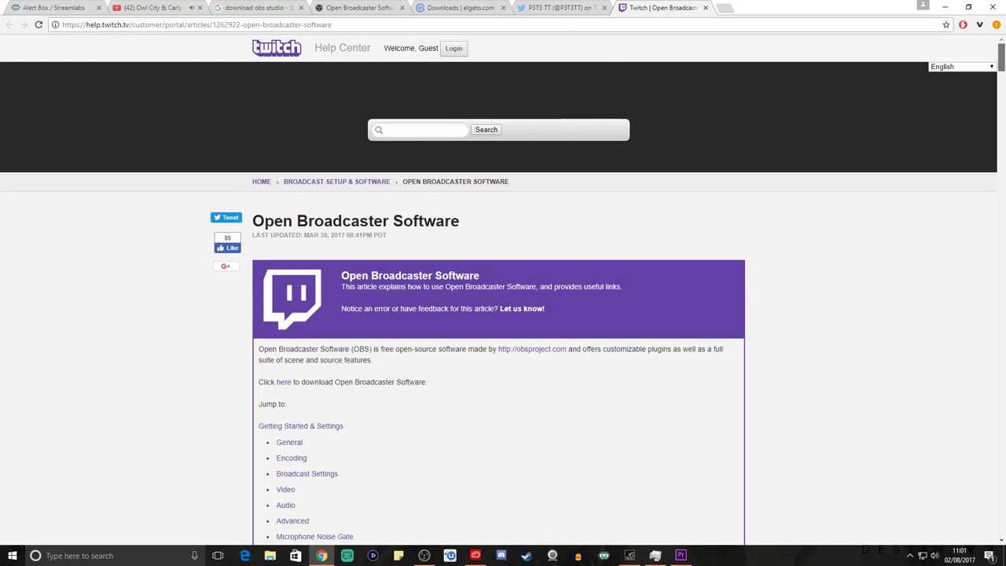
Scroll through the Twitch OBS article's Encoding, Broadcast, Video, Audio and Advanced sections
{"action": "scroll", "coordinate": [498, 289], "scroll_direction": "down", "scroll_amount": 3}
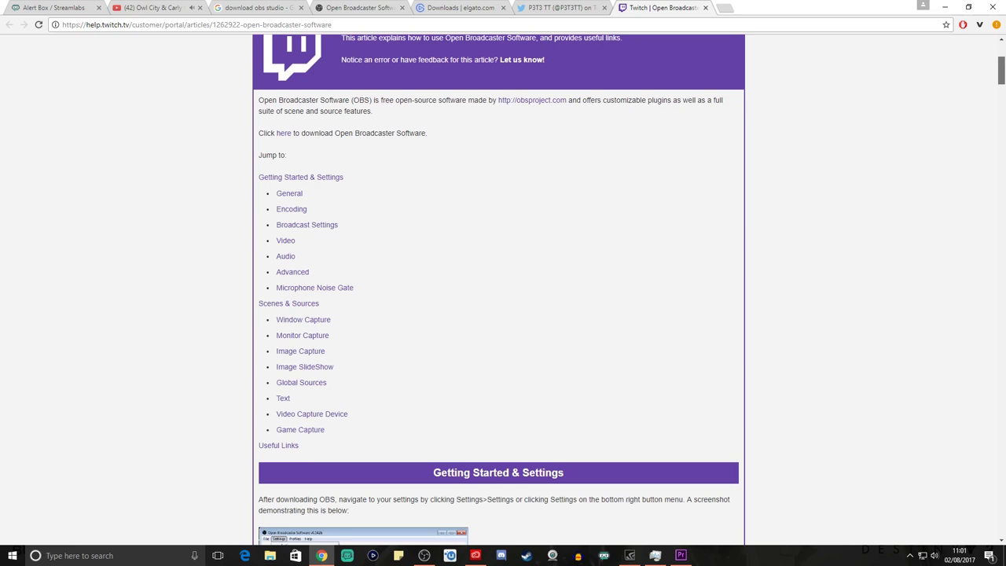
{"action": "scroll", "coordinate": [498, 289], "scroll_direction": "down", "scroll_amount": 4}
{"action": "scroll", "coordinate": [498, 289], "scroll_direction": "down", "scroll_amount": 5}
{"action": "scroll", "coordinate": [498, 290], "scroll_direction": "down", "scroll_amount": 4}
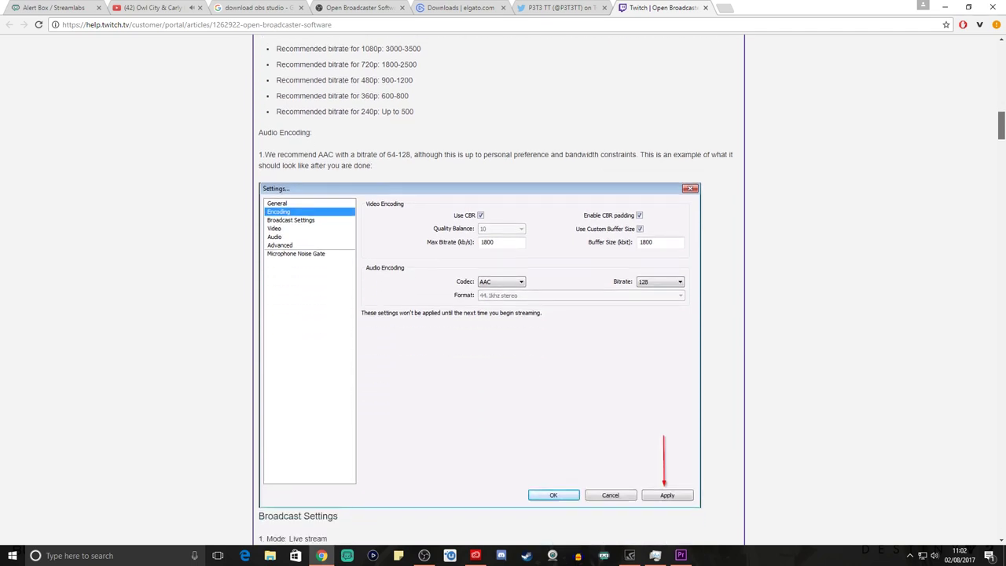
{"action": "scroll", "coordinate": [499, 289], "scroll_direction": "down", "scroll_amount": 4}
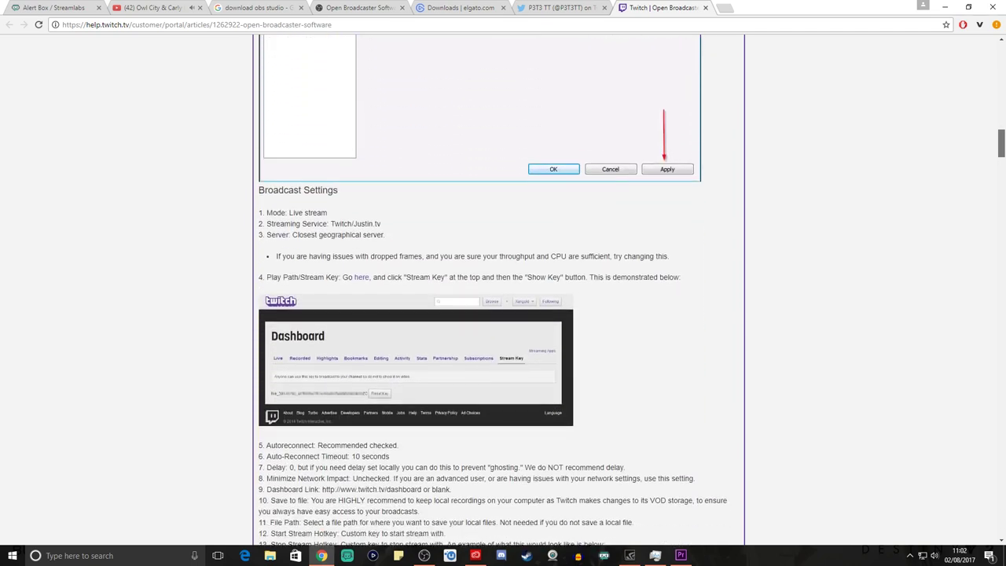
{"action": "scroll", "coordinate": [498, 289], "scroll_direction": "down", "scroll_amount": 3}
{"action": "scroll", "coordinate": [498, 289], "scroll_direction": "down", "scroll_amount": 4}
{"action": "scroll", "coordinate": [498, 289], "scroll_direction": "down", "scroll_amount": 5}
{"action": "scroll", "coordinate": [499, 290], "scroll_direction": "down", "scroll_amount": 5}
{"action": "scroll", "coordinate": [498, 289], "scroll_direction": "down", "scroll_amount": 5}
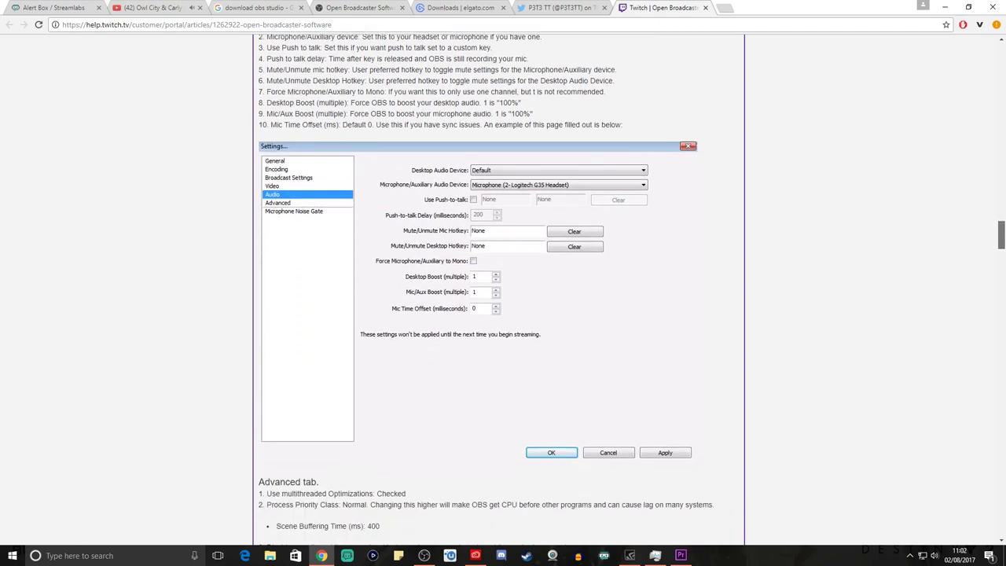
{"action": "scroll", "coordinate": [498, 289], "scroll_direction": "down", "scroll_amount": 5}
{"action": "scroll", "coordinate": [498, 289], "scroll_direction": "down", "scroll_amount": 6}
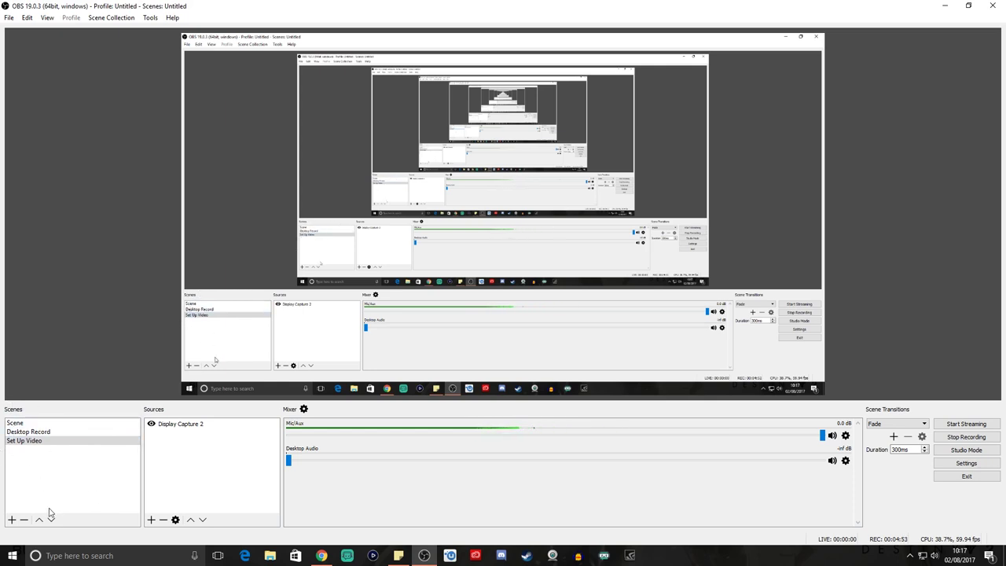
{"action": "left_click", "coordinate": [12, 520]}
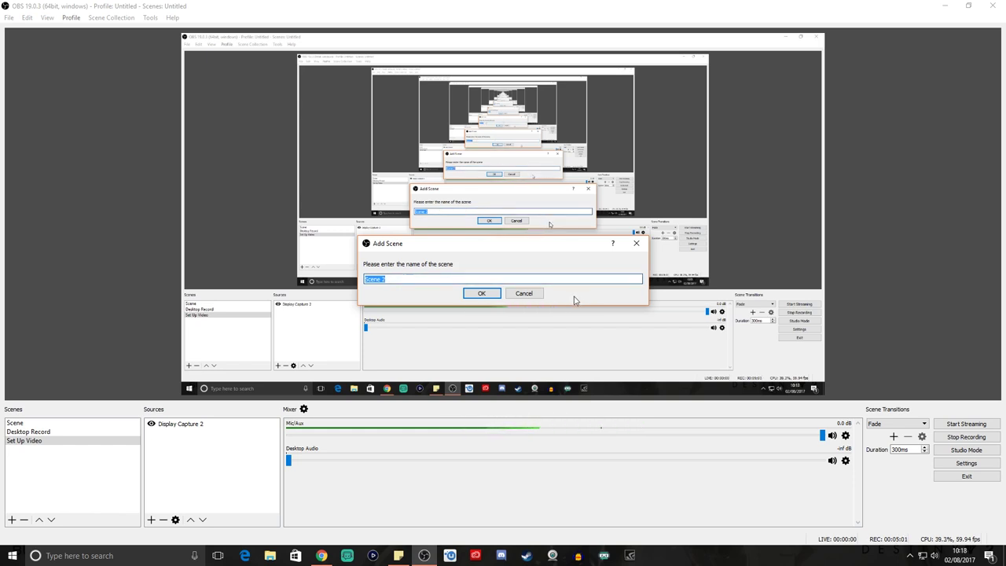
{"action": "left_click", "coordinate": [532, 294]}
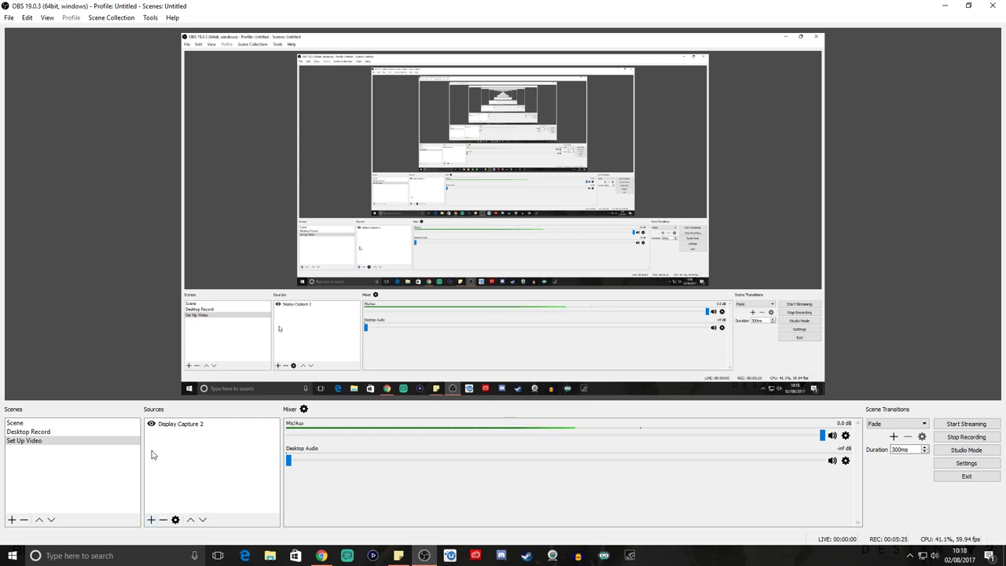
Create a Video Capture Device source under Sources and name it 'Elgato 2'
{"action": "left_click", "coordinate": [151, 520]}
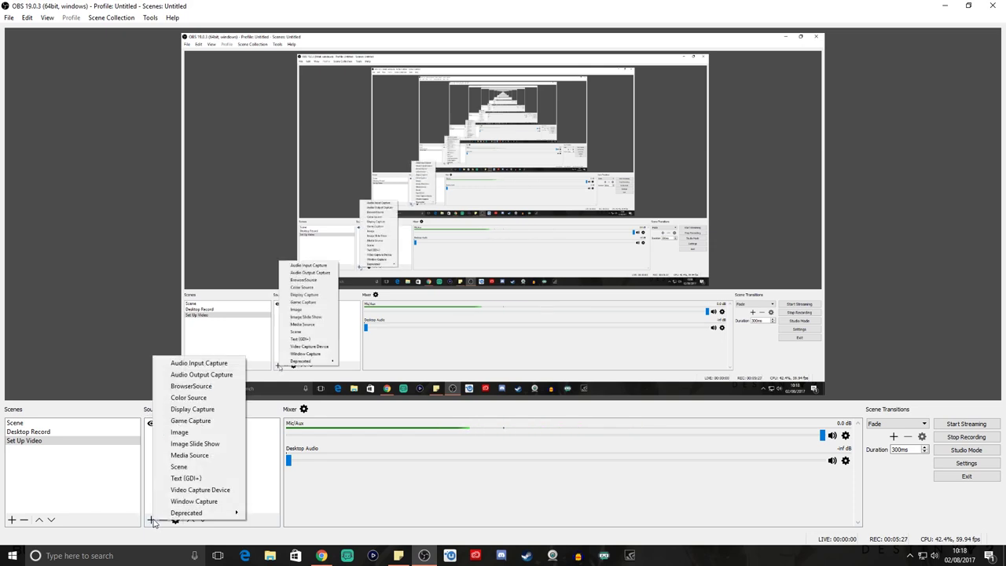
{"action": "left_click", "coordinate": [195, 489]}
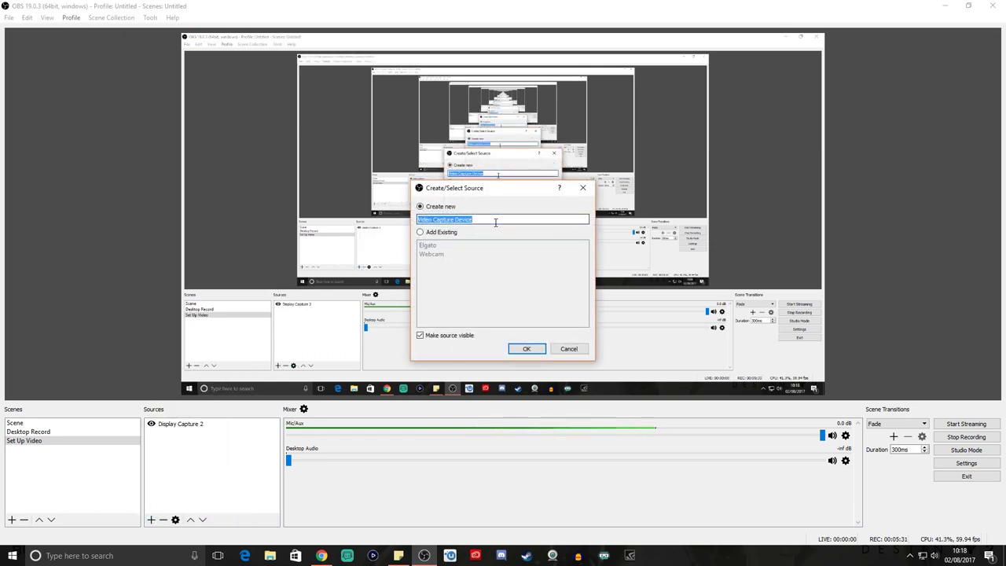
{"action": "type", "text": "Elgato 2"}
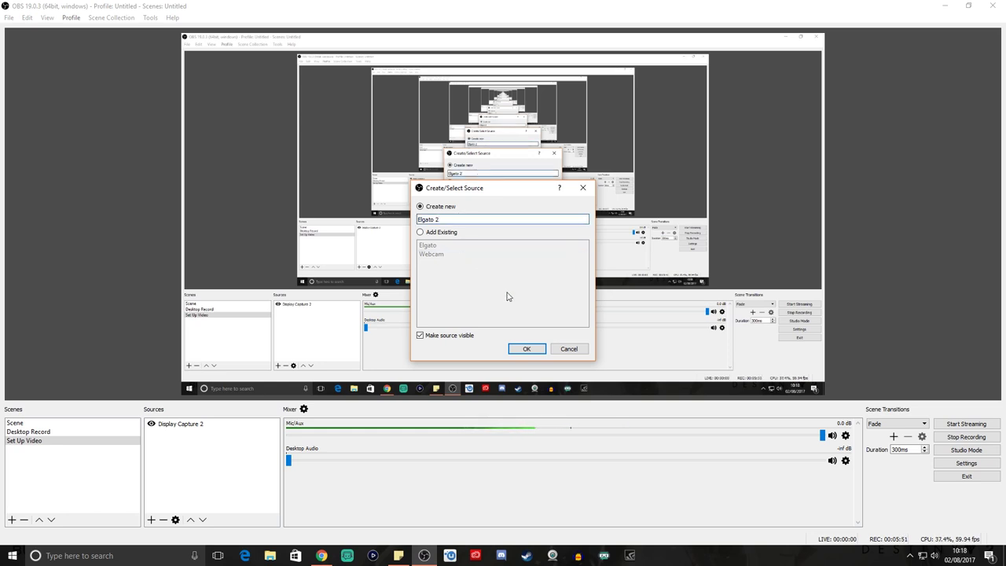
{"action": "left_click", "coordinate": [525, 349]}
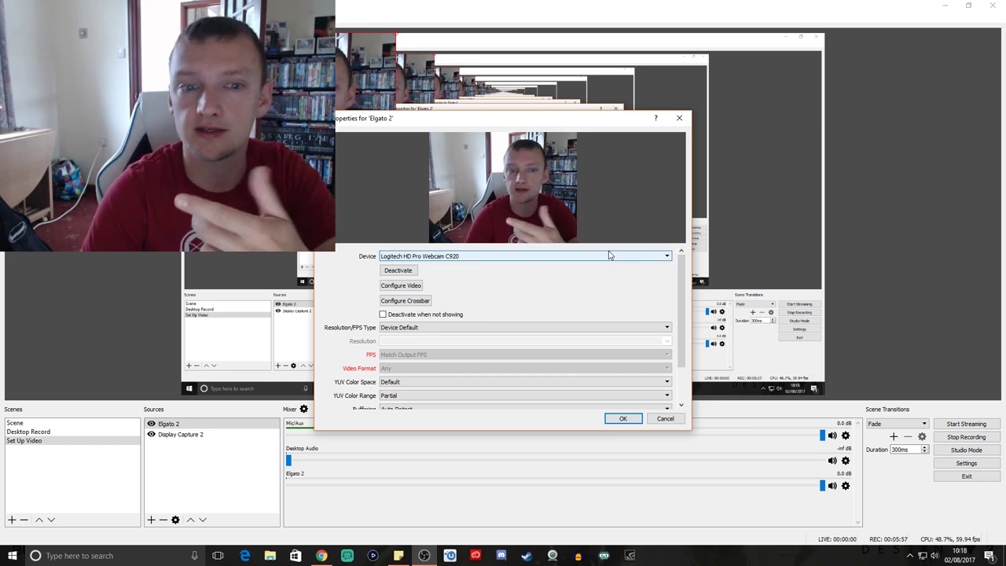
Choose Elgato Game Capture HD as the Elgato 2 device and scroll down its properties
{"action": "left_click", "coordinate": [504, 258]}
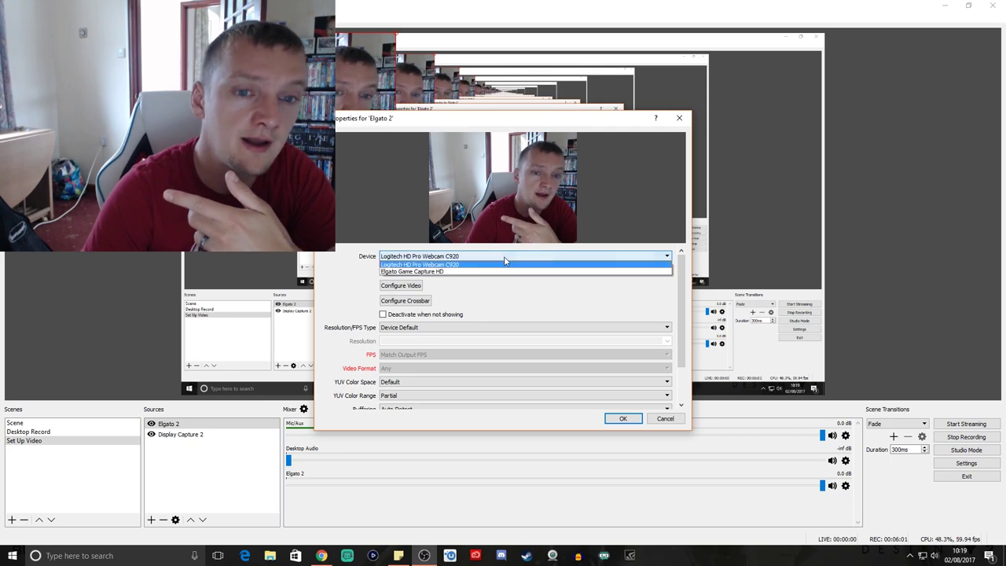
{"action": "left_click", "coordinate": [445, 272]}
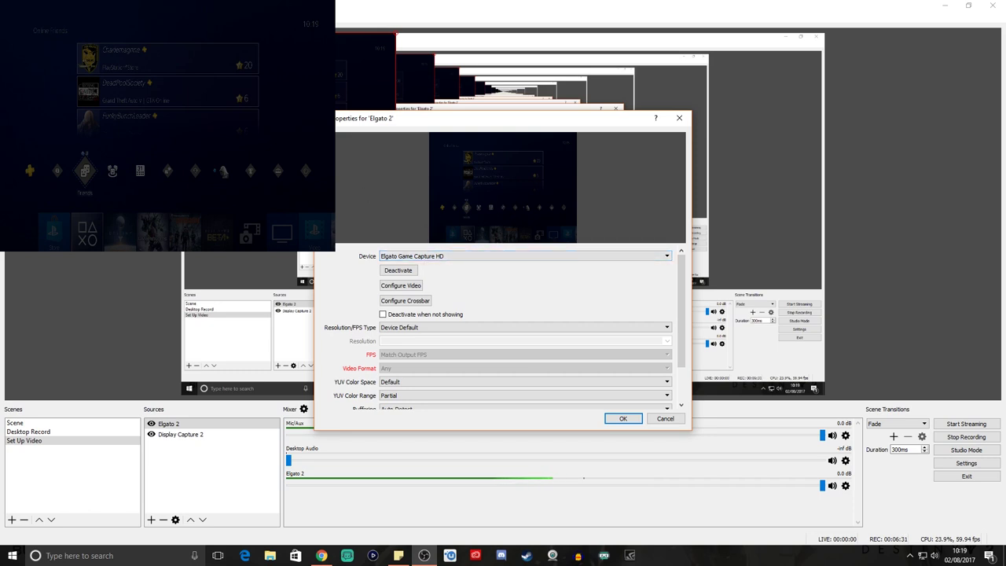
{"action": "scroll", "coordinate": [612, 337], "scroll_direction": "down", "scroll_amount": 3}
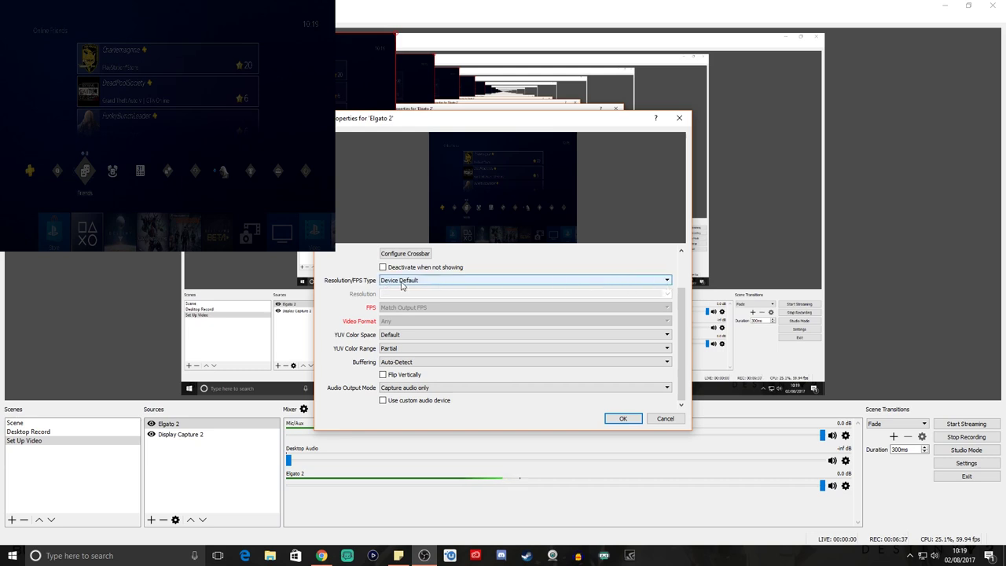
Change Resolution/FPS Type to Custom and pick 1920x1080 as the resolution
{"action": "left_click", "coordinate": [660, 281]}
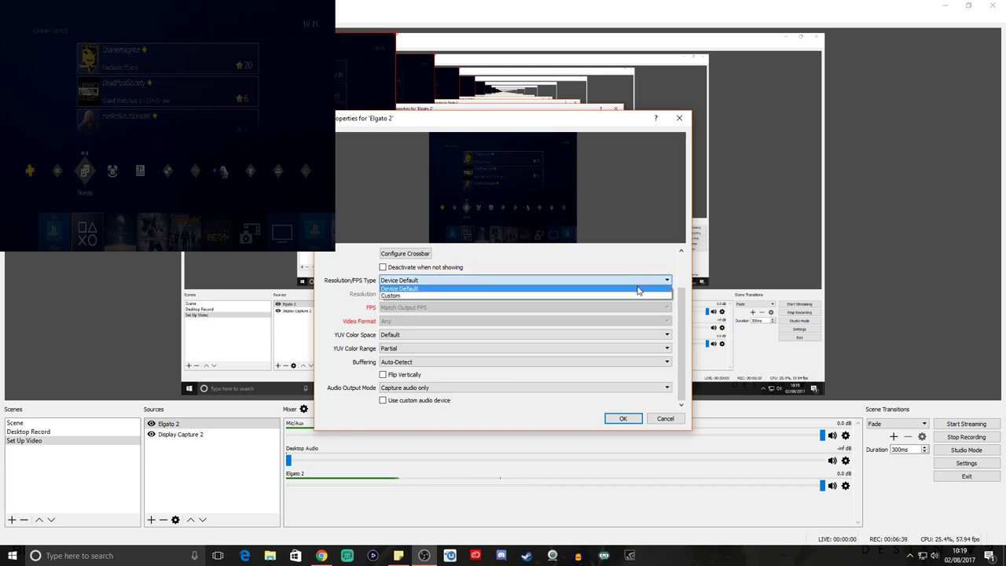
{"action": "left_click", "coordinate": [636, 295]}
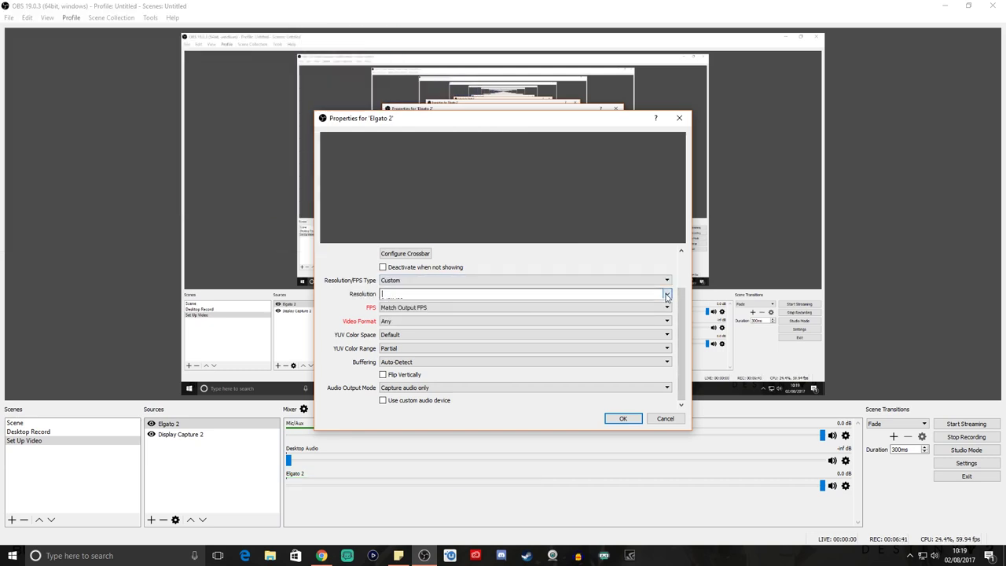
{"action": "left_click", "coordinate": [666, 295]}
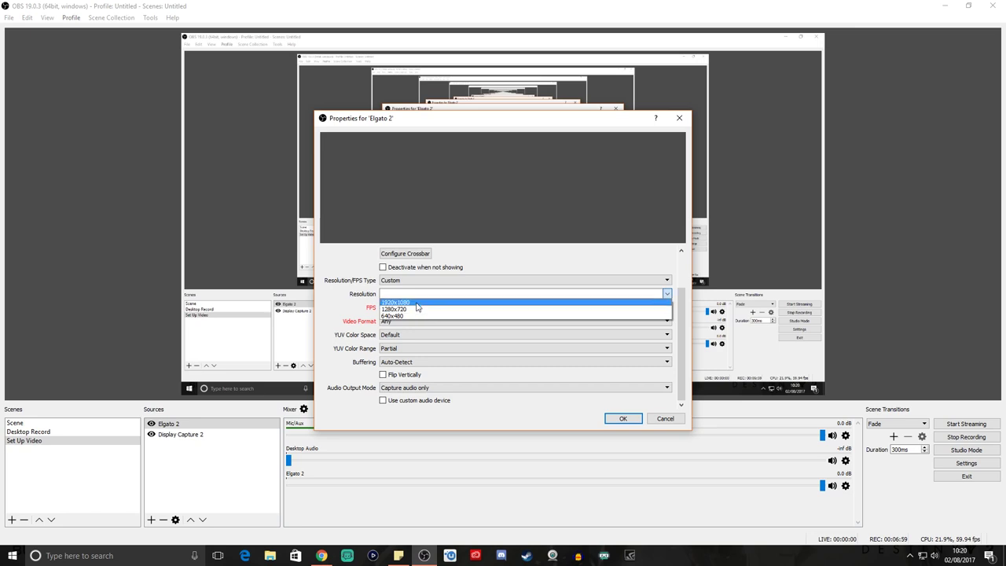
{"action": "left_click", "coordinate": [416, 304]}
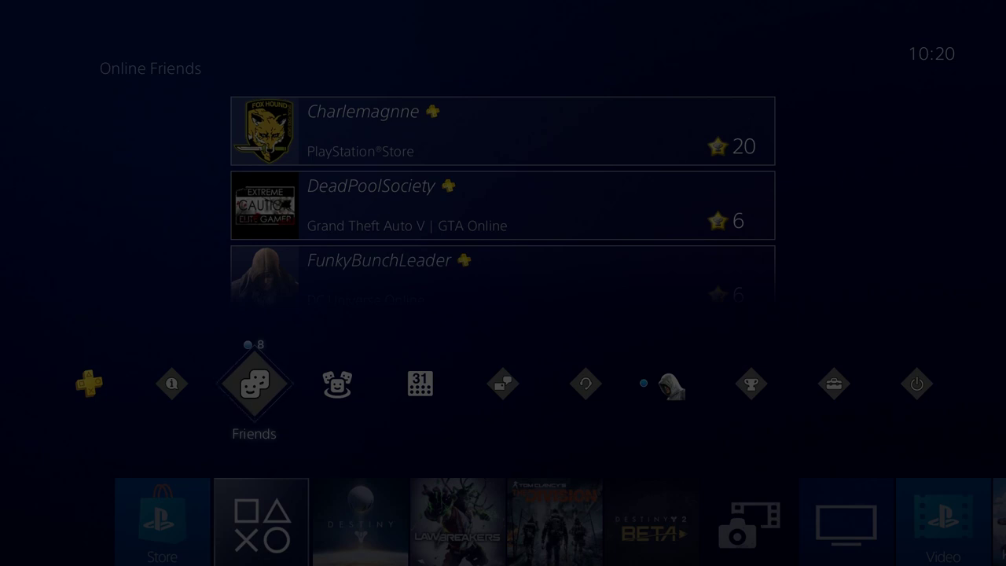
Close the Friends menu and step left across the home tiles past The Division to Destiny
{"action": "key", "text": "Escape"}
{"action": "key", "text": "Down"}
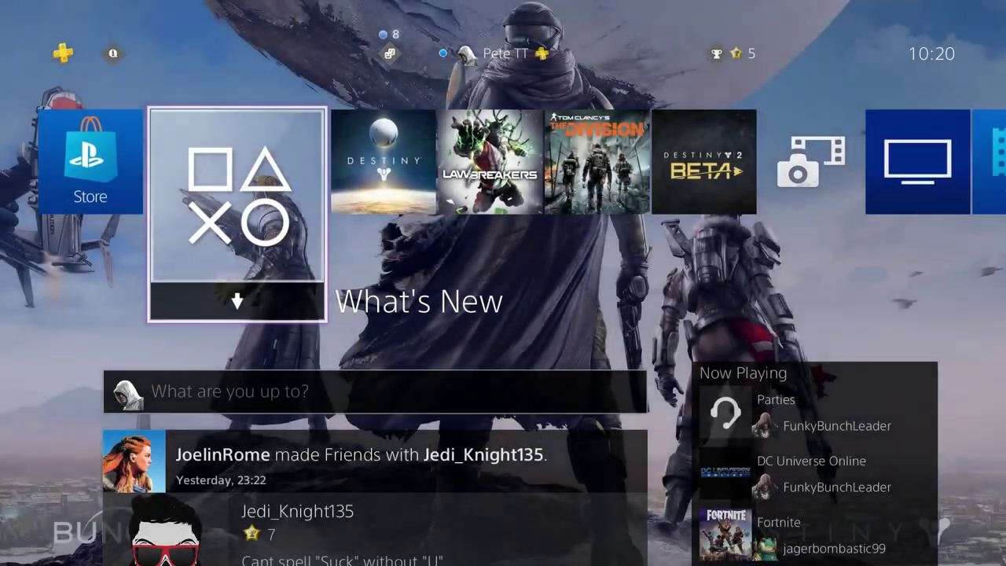
{"action": "key", "text": "Right"}
{"action": "key", "text": "Right"}
{"action": "key", "text": "Right"}
{"action": "key", "text": "Right"}
{"action": "key", "text": "Right"}
{"action": "key", "text": "Left"}
{"action": "key", "text": "Left"}
{"action": "key", "text": "Left"}
{"action": "key", "text": "Left"}
{"action": "key", "text": "Left"}
{"action": "key", "text": "Right"}
{"action": "key", "text": "Right"}
{"action": "key", "text": "Right"}
{"action": "key", "text": "Right"}
{"action": "key", "text": "Right"}
{"action": "key", "text": "Right"}
{"action": "key", "text": "Right"}
{"action": "key", "text": "Right"}
{"action": "key", "text": "Right"}
{"action": "key", "text": "Right"}
{"action": "key", "text": "Right"}
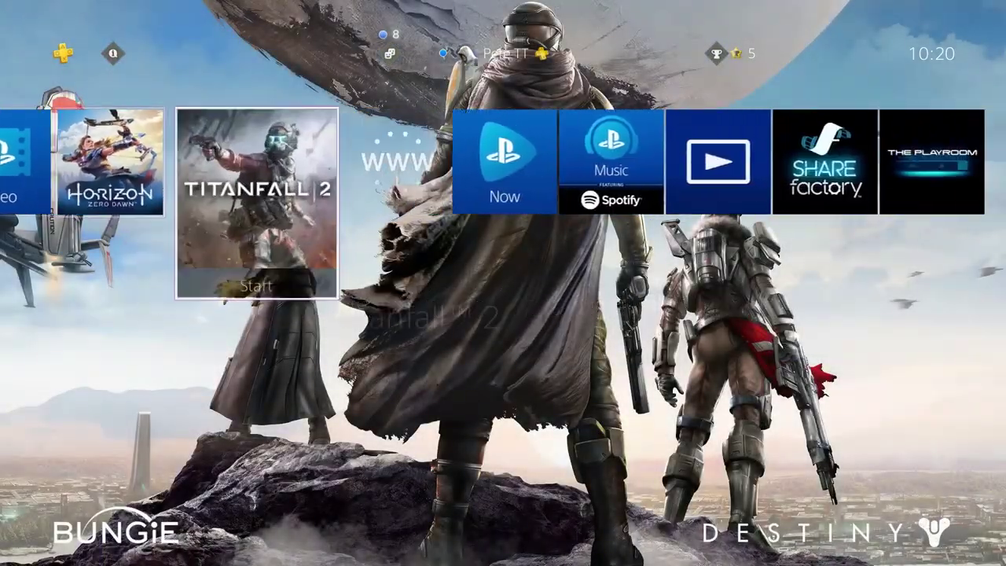
{"action": "key", "text": "Left"}
{"action": "key", "text": "Left"}
{"action": "key", "text": "Left"}
{"action": "key", "text": "Left"}
{"action": "key", "text": "Left"}
{"action": "key", "text": "Left"}
{"action": "key", "text": "Left"}
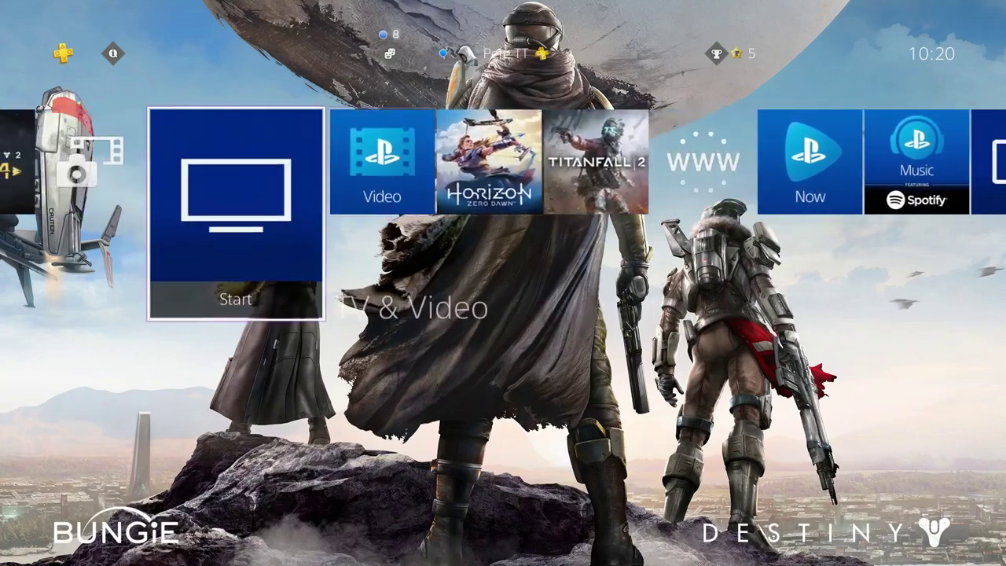
{"action": "key", "text": "Left"}
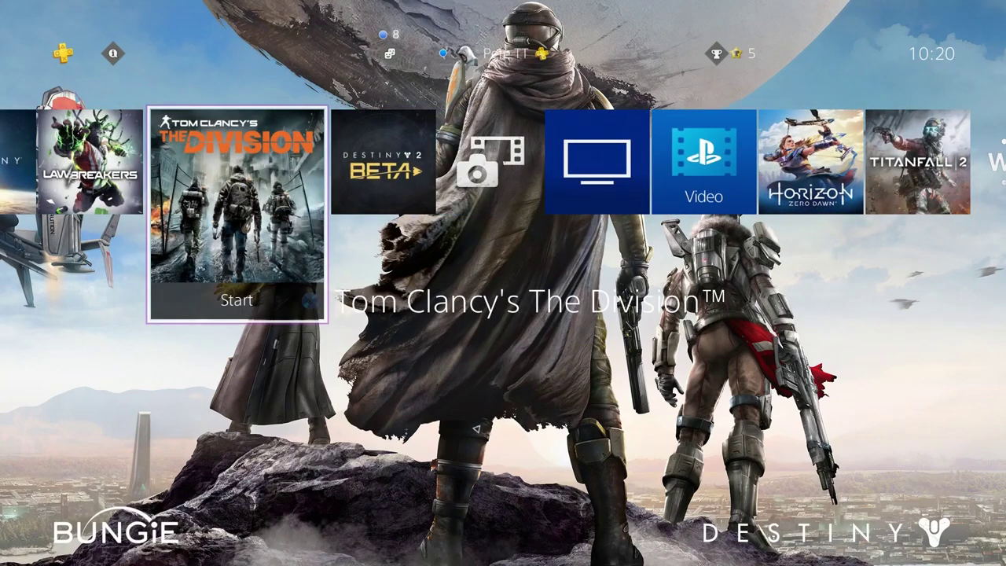
{"action": "key", "text": "Left"}
{"action": "key", "text": "Left"}
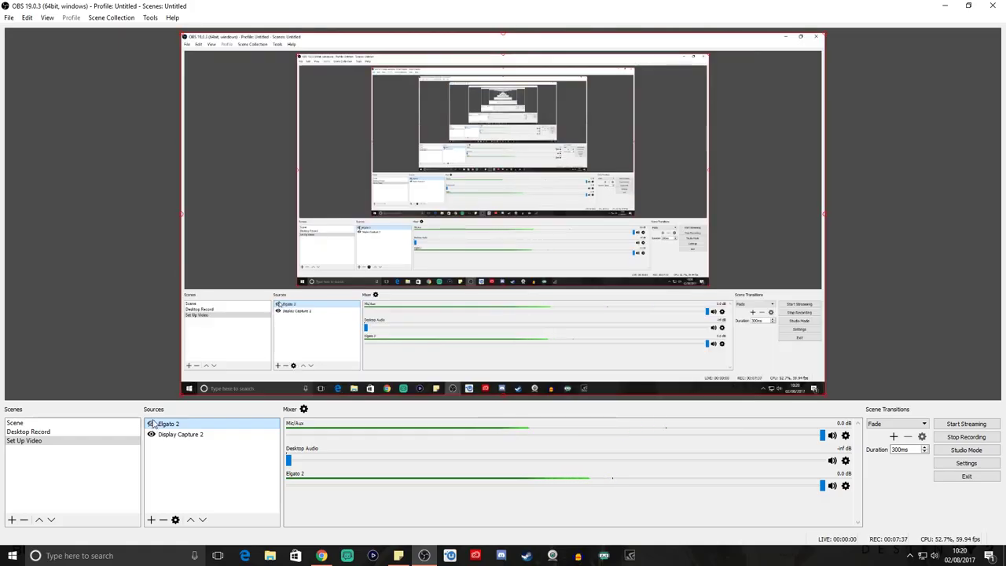
Hide Elgato 2 with its eye icon, then switch to Scene and back to Set Up Video
{"action": "left_click", "coordinate": [152, 424]}
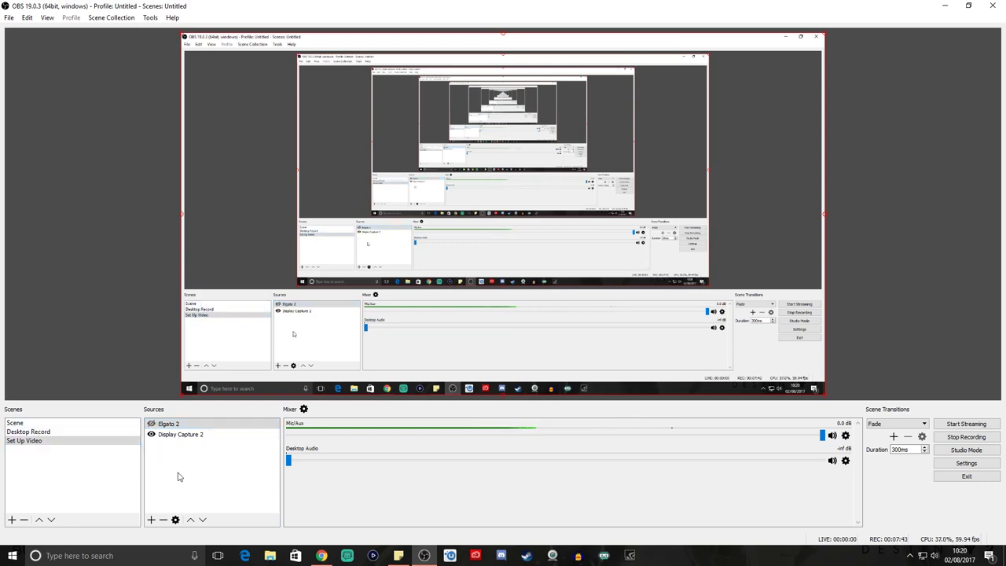
{"action": "left_click", "coordinate": [71, 423]}
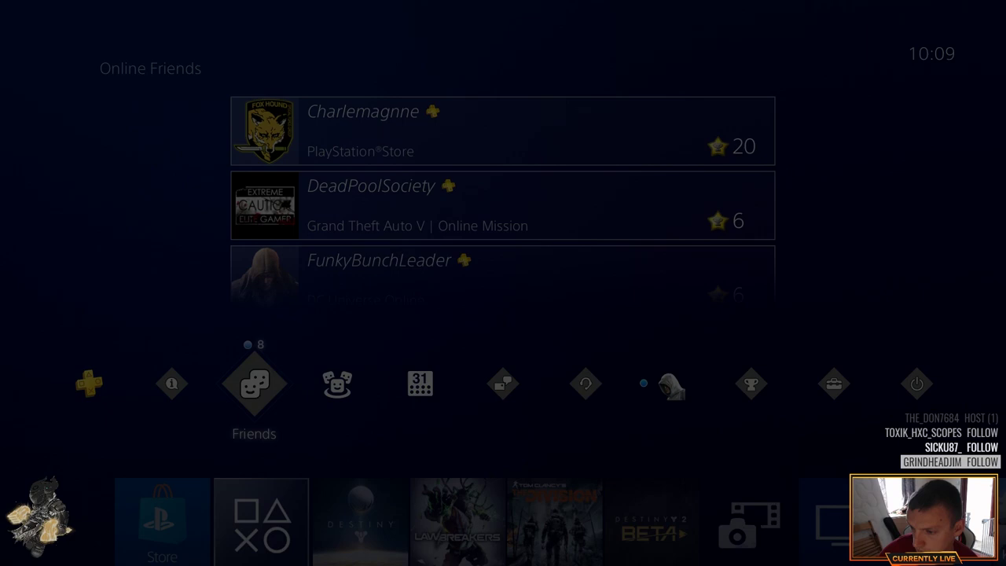
{"action": "left_click", "coordinate": [24, 440]}
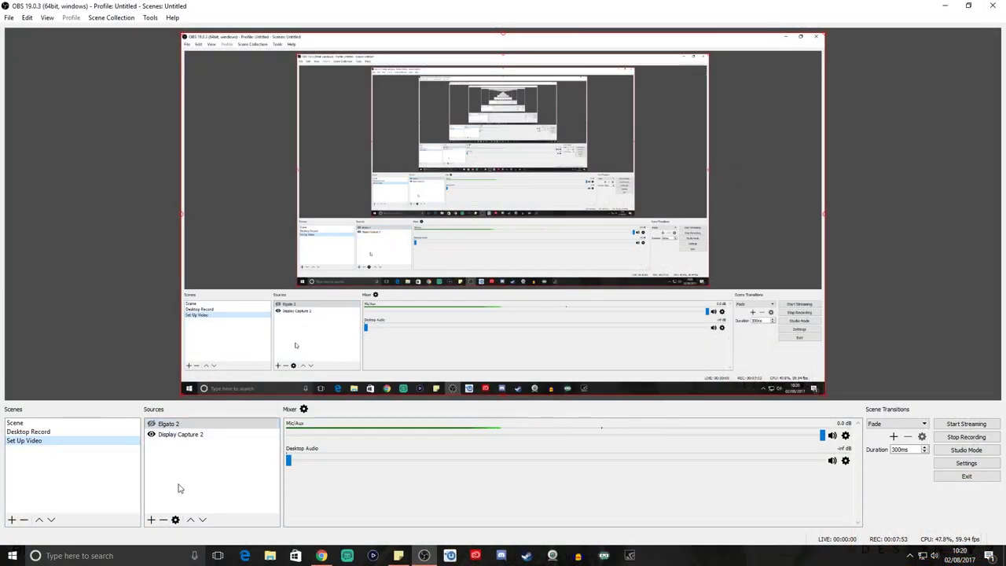
{"action": "left_click", "coordinate": [151, 519]}
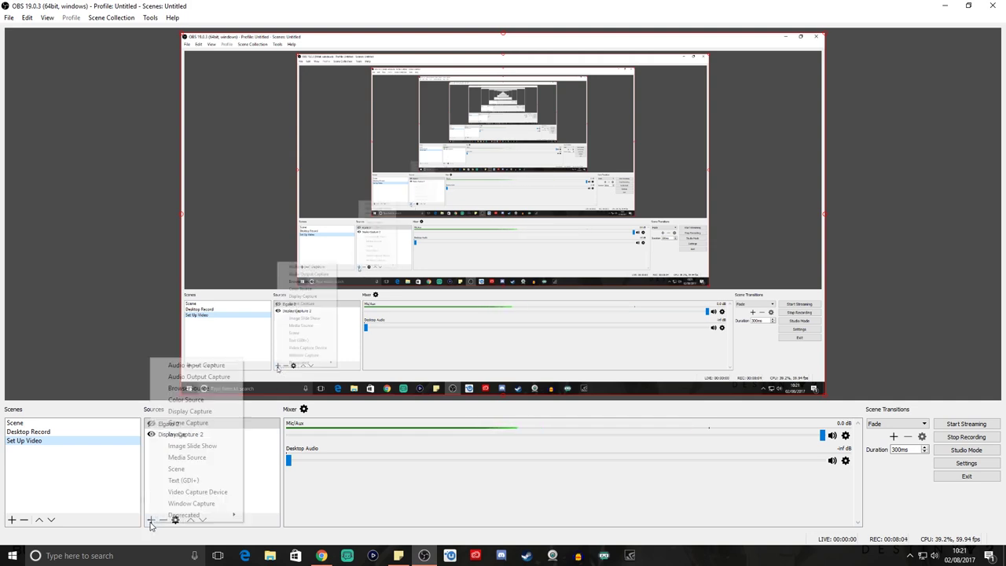
Add a Video Capture Device source named 'webcam 2' showing the Logitech HD Pro Webcam C920 feed
{"action": "left_click", "coordinate": [198, 492]}
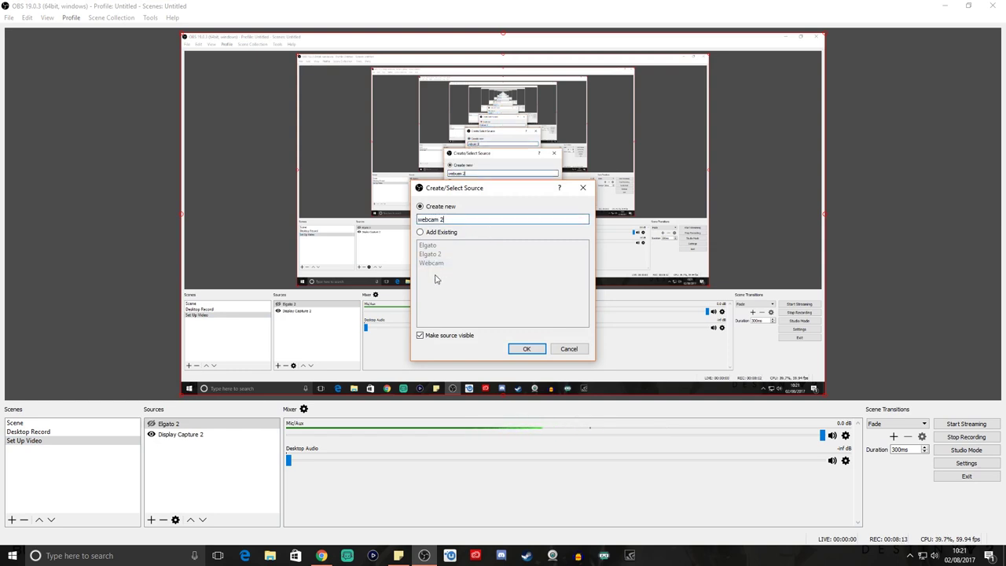
{"action": "left_click", "coordinate": [527, 349]}
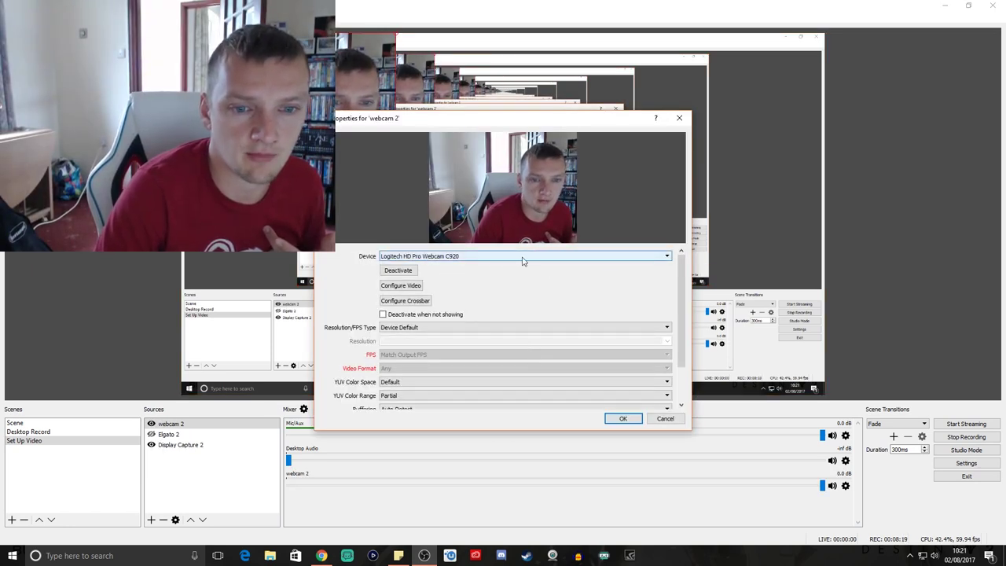
{"action": "scroll", "coordinate": [685, 374], "scroll_direction": "down", "scroll_amount": 2}
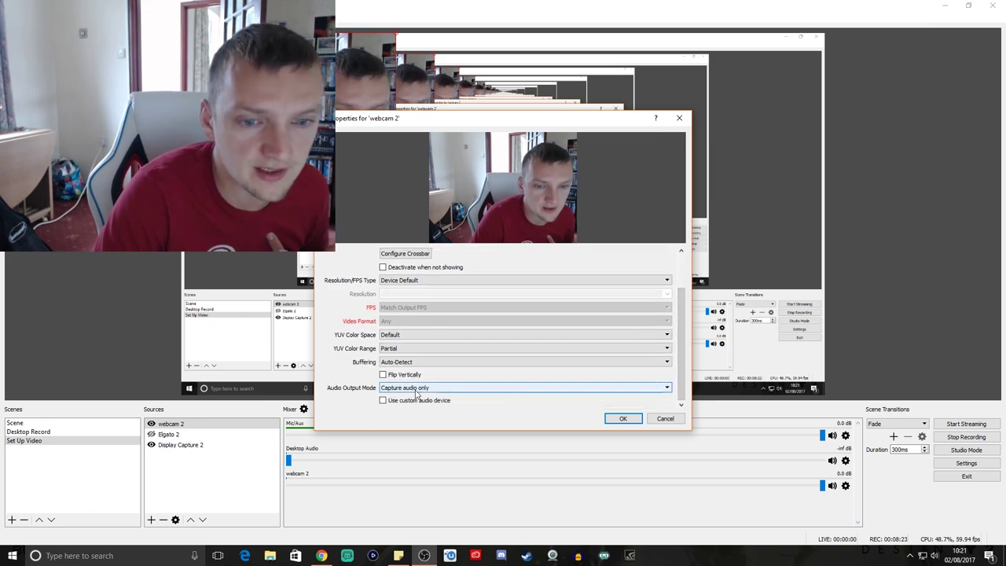
{"action": "left_click", "coordinate": [628, 418]}
Move and resize the webcam 2 image so it sits large across the preview's centre
{"action": "left_click_drag", "start_coordinate": [291, 117], "coordinate": [491, 170]}
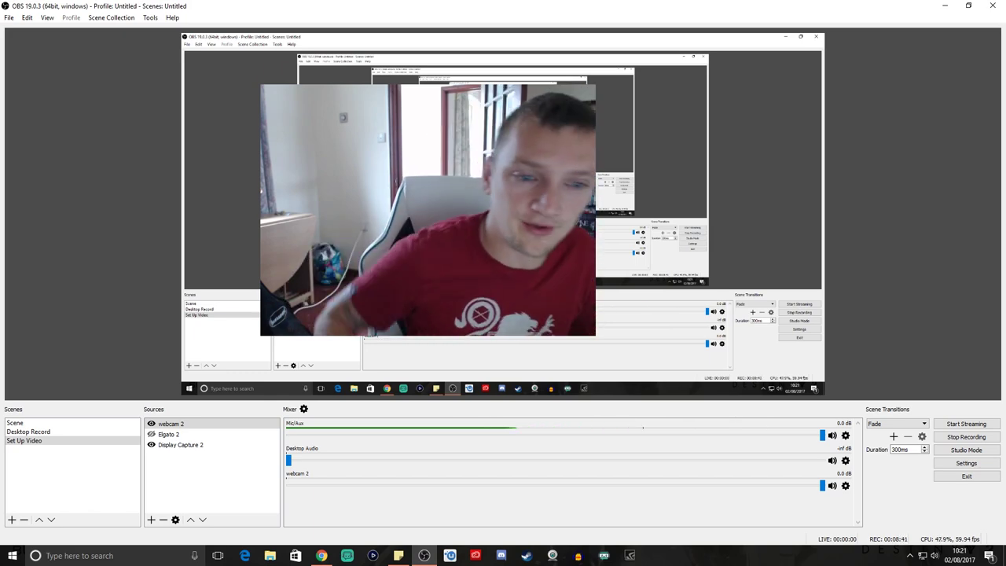
{"action": "left_click_drag", "start_coordinate": [430, 95], "coordinate": [668, 155]}
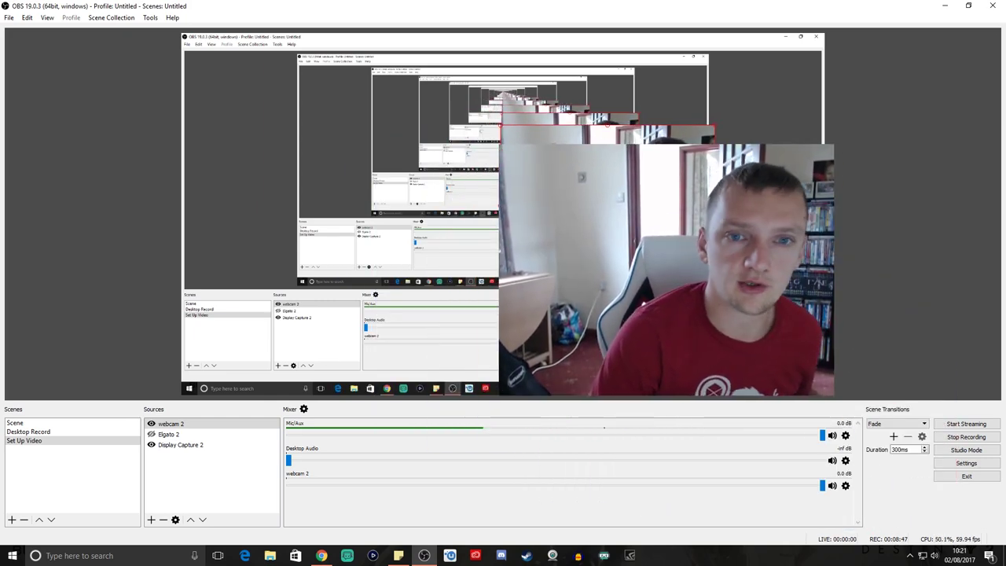
{"action": "left_click_drag", "start_coordinate": [498, 144], "coordinate": [749, 353]}
{"action": "left_click_drag", "start_coordinate": [702, 309], "coordinate": [743, 335]}
{"action": "left_click_drag", "start_coordinate": [784, 364], "coordinate": [786, 369]}
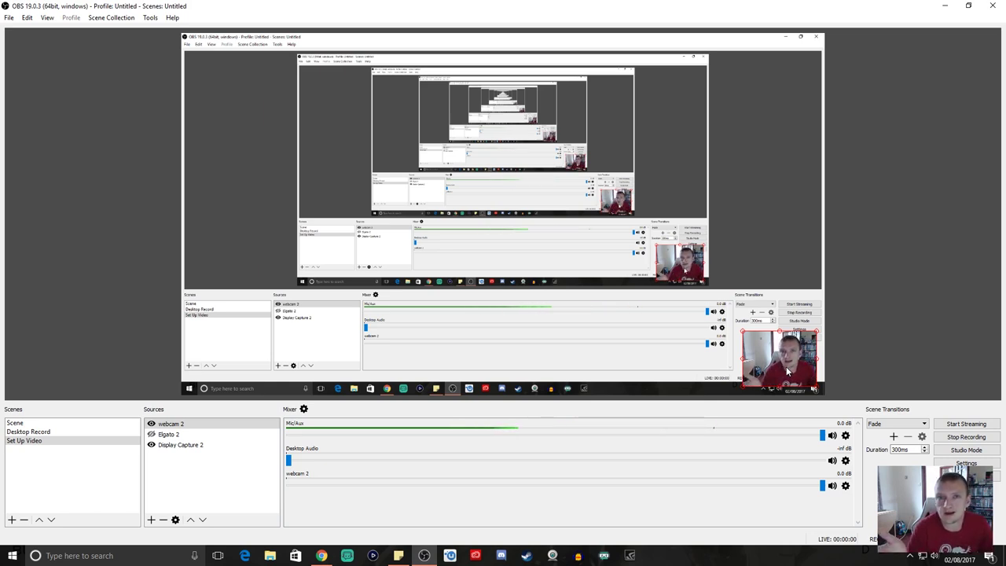
{"action": "left_click_drag", "start_coordinate": [787, 369], "coordinate": [567, 359]}
{"action": "left_click_drag", "start_coordinate": [521, 246], "coordinate": [294, 148]}
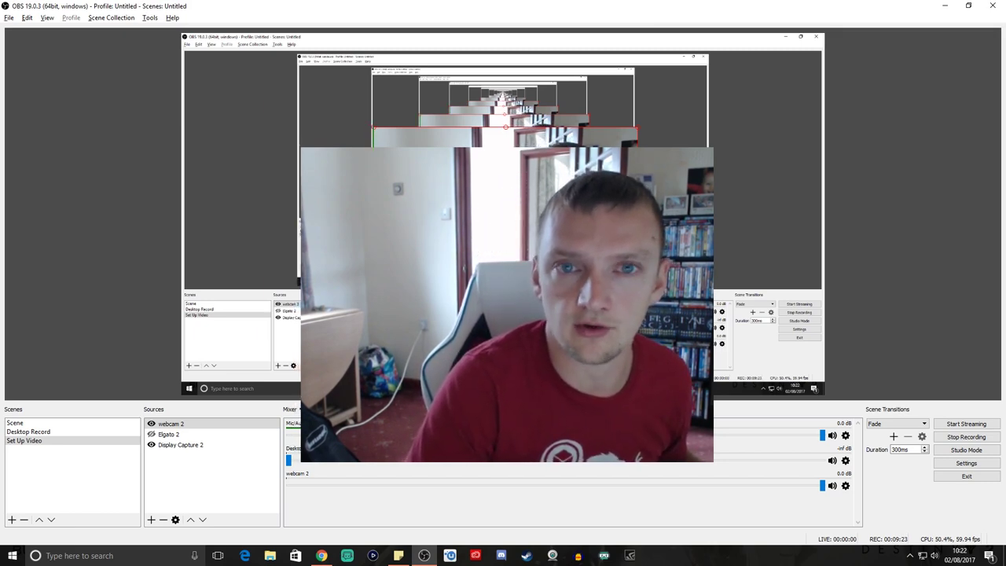
Crop the webcam 2 image's left, top and right edges to a tighter frame
{"action": "left_click_drag", "start_coordinate": [301, 304], "coordinate": [400, 304]}
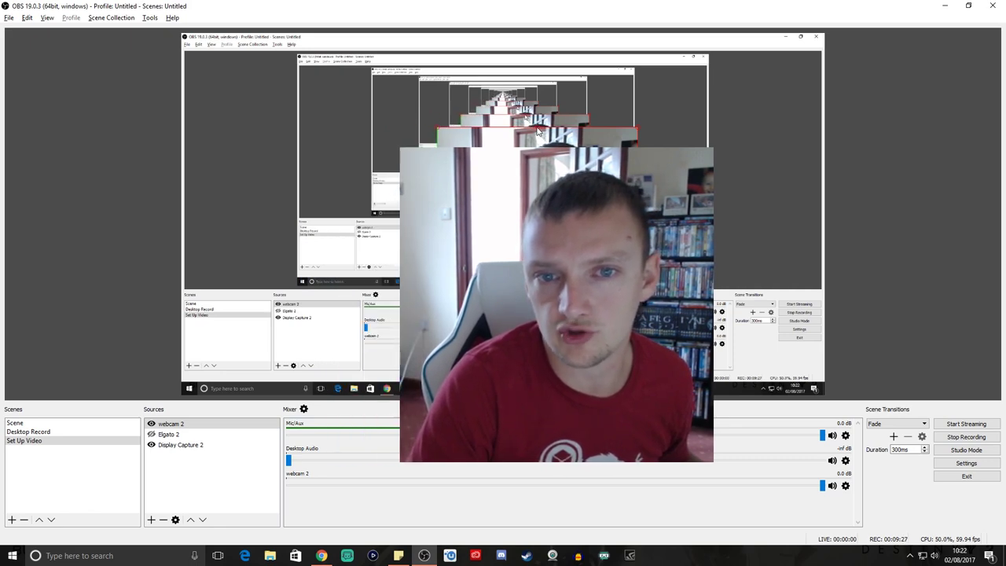
{"action": "left_click_drag", "start_coordinate": [538, 132], "coordinate": [537, 141]}
{"action": "left_click_drag", "start_coordinate": [713, 315], "coordinate": [668, 314]}
{"action": "left_click_drag", "start_coordinate": [400, 304], "coordinate": [506, 304]}
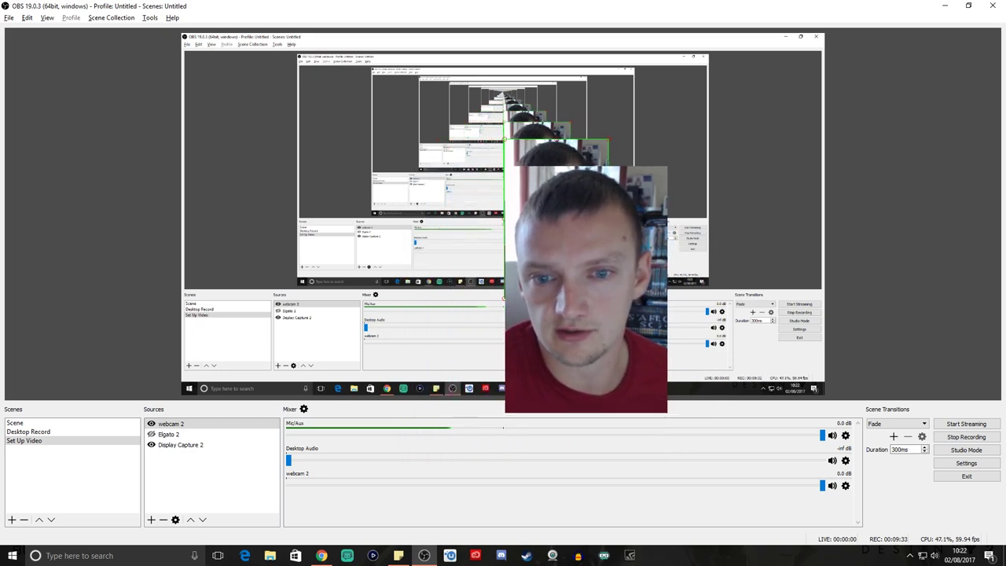
Shrink the cropped webcam into a small overlay in the preview's bottom-right corner
{"action": "left_click_drag", "start_coordinate": [555, 207], "coordinate": [750, 292]}
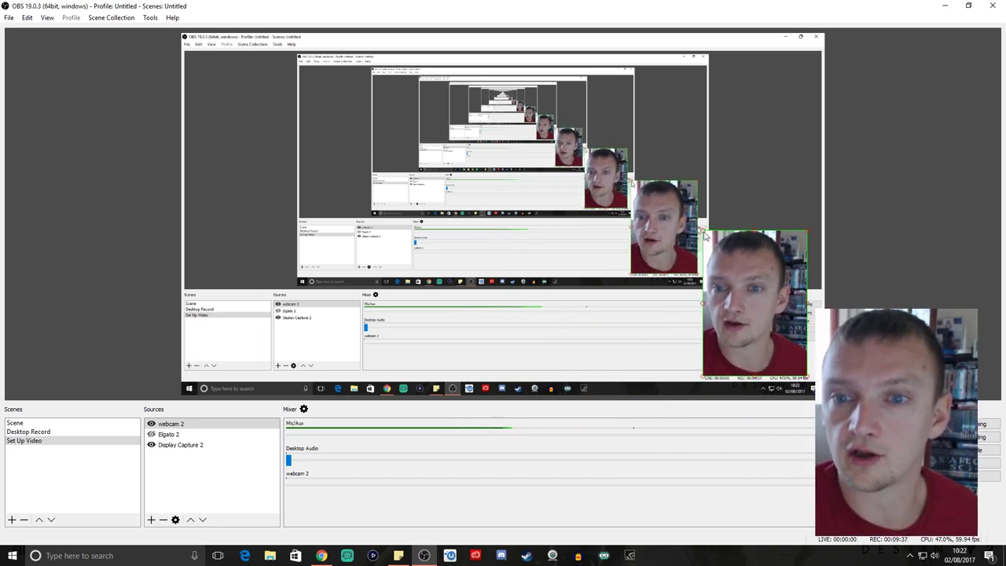
{"action": "left_click_drag", "start_coordinate": [706, 241], "coordinate": [765, 308]}
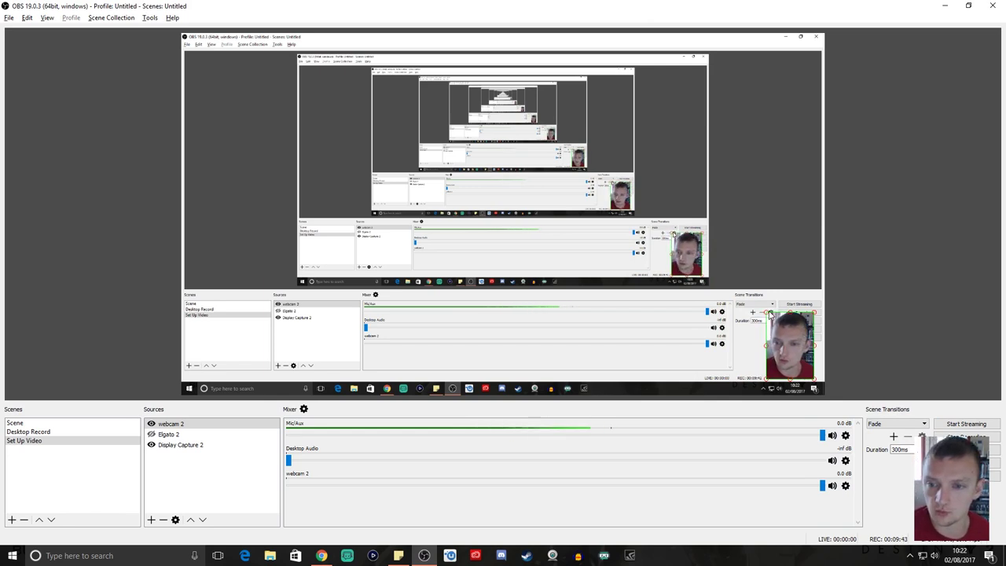
{"action": "left_click_drag", "start_coordinate": [768, 313], "coordinate": [654, 317]}
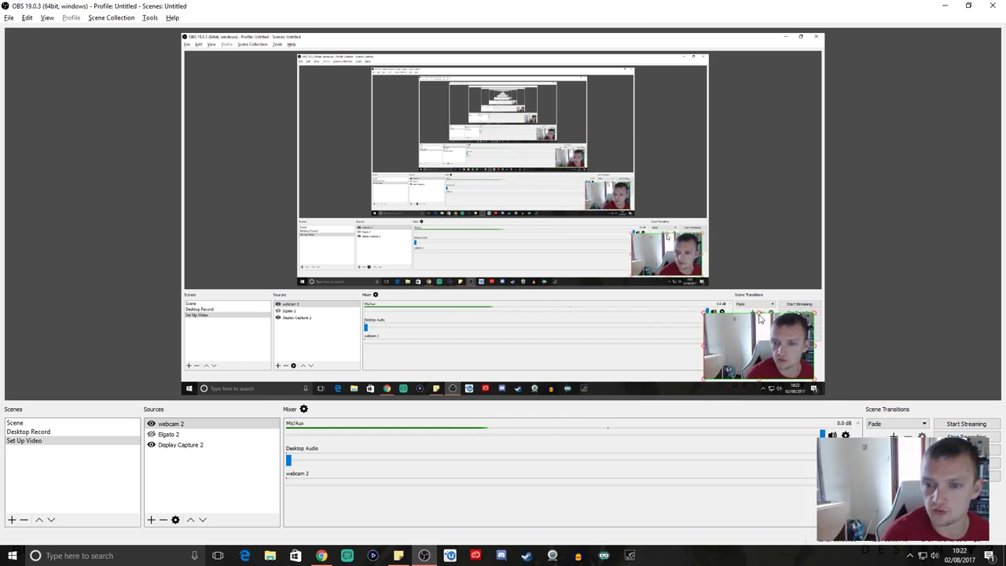
{"action": "left_click_drag", "start_coordinate": [760, 318], "coordinate": [760, 286]}
{"action": "left_click_drag", "start_coordinate": [705, 308], "coordinate": [786, 354]}
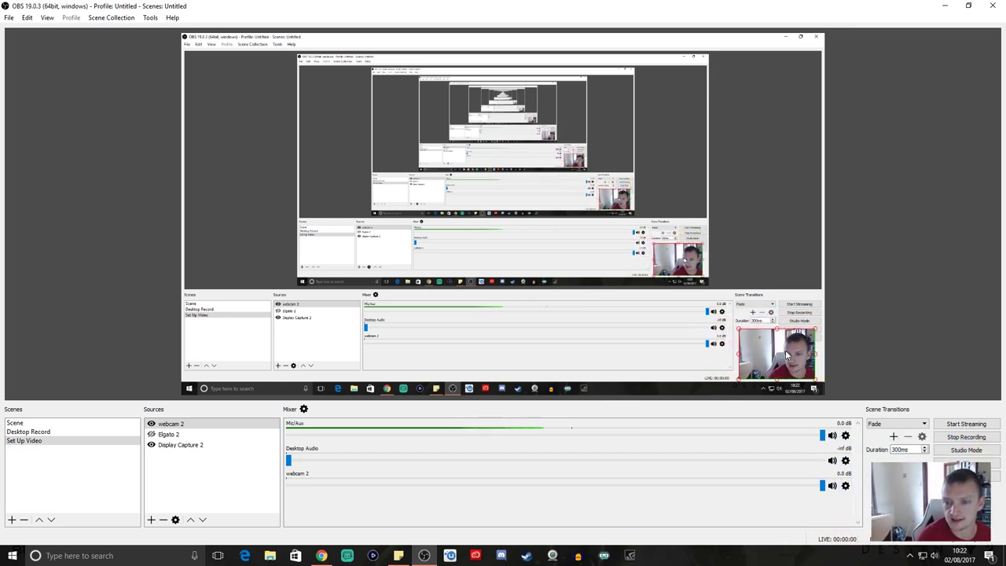
{"action": "left_click", "coordinate": [912, 351]}
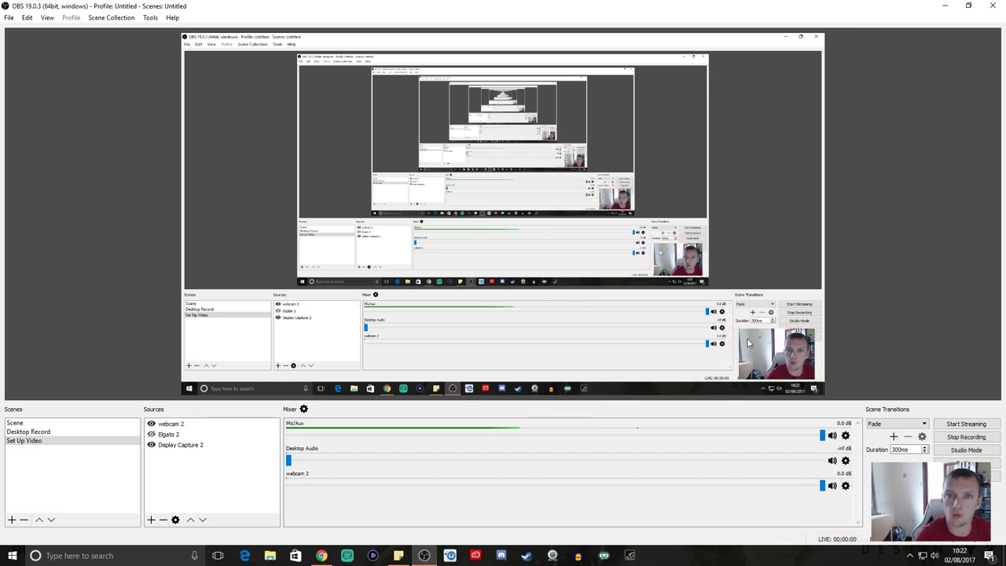
{"action": "left_click", "coordinate": [177, 436]}
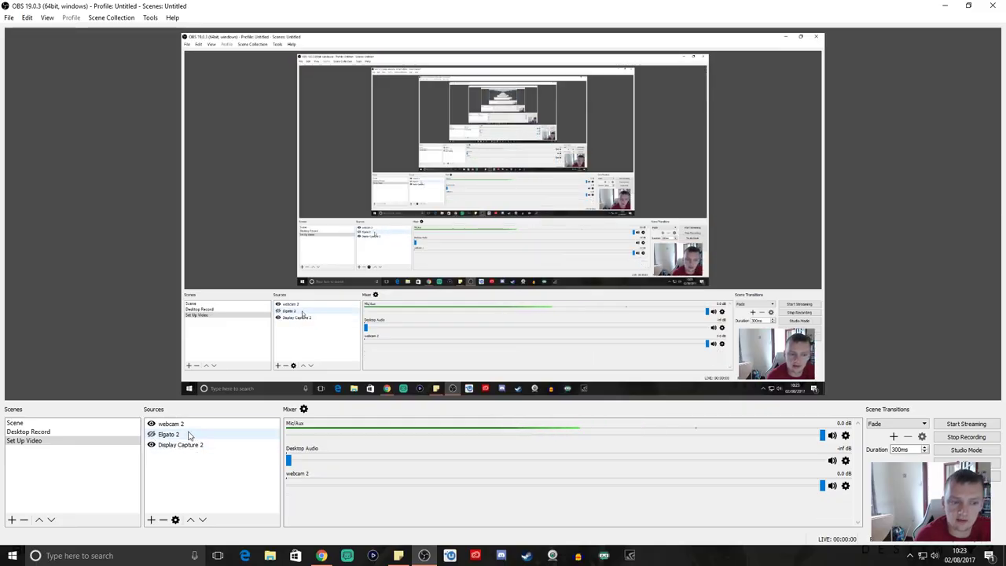
{"action": "left_click", "coordinate": [188, 426]}
{"action": "mouse_move", "coordinate": [188, 427]}
{"action": "left_mouse_down"}
{"action": "mouse_move", "coordinate": [202, 442]}
{"action": "mouse_move", "coordinate": [174, 438]}
{"action": "left_mouse_up"}
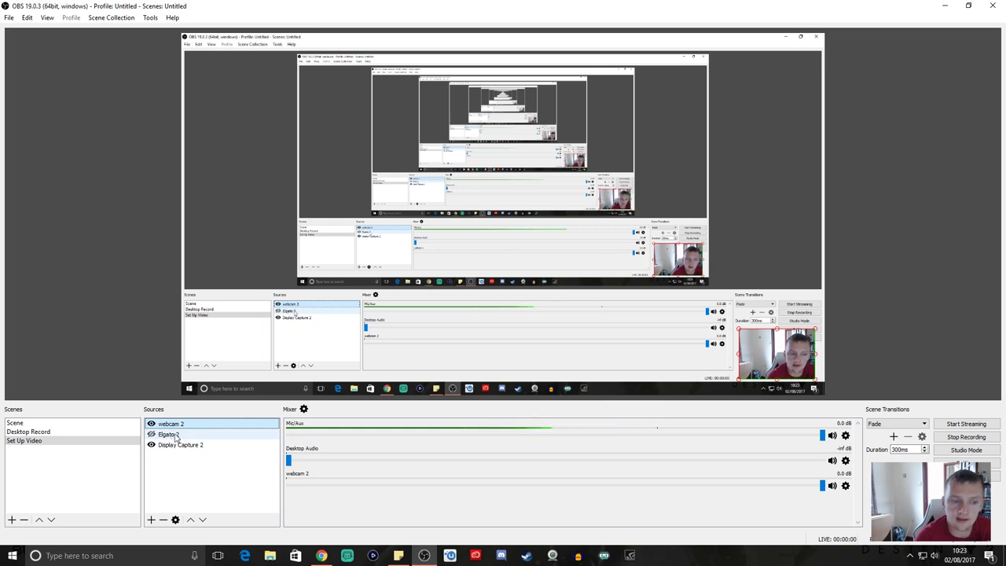